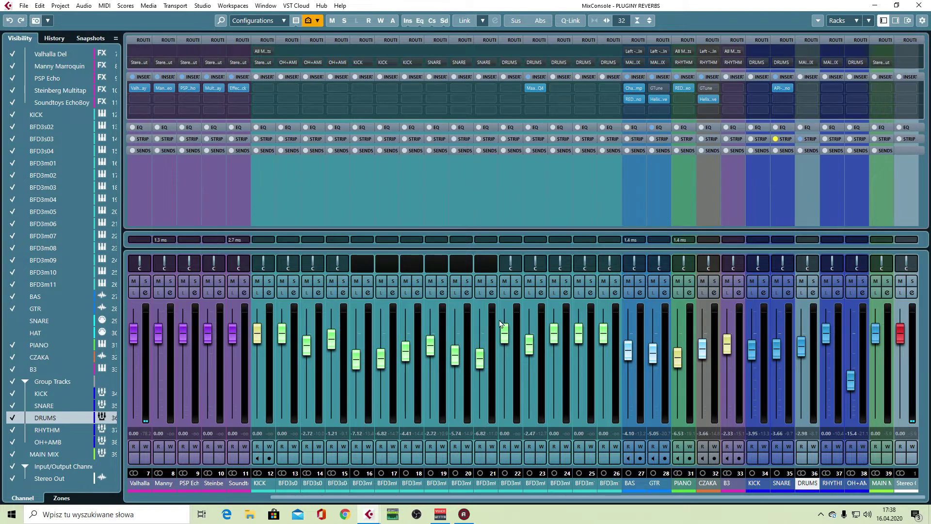
Return to the Project window, choose the Object Selection tool, and turn off automation read on the Steinberg Multitap channel.
key("F3")
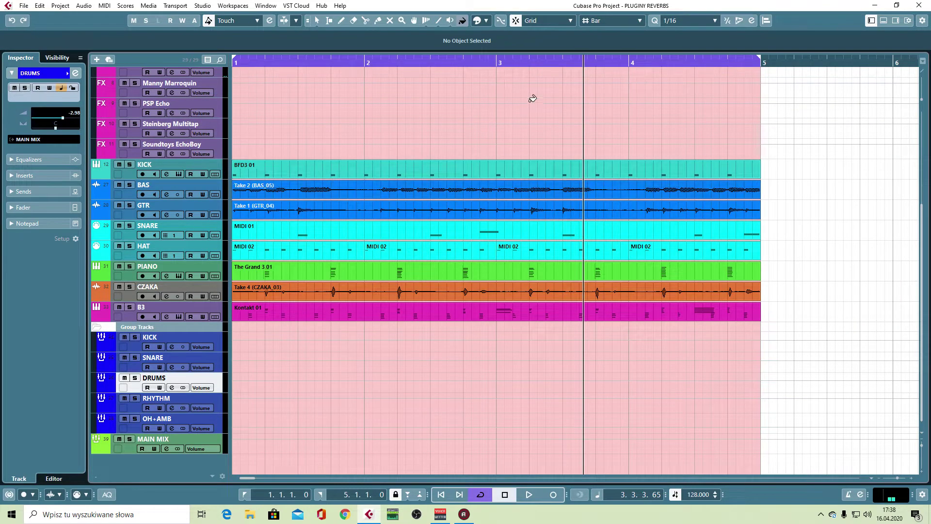
right_click(509, 127)
left_click(509, 127)
left_click(509, 127)
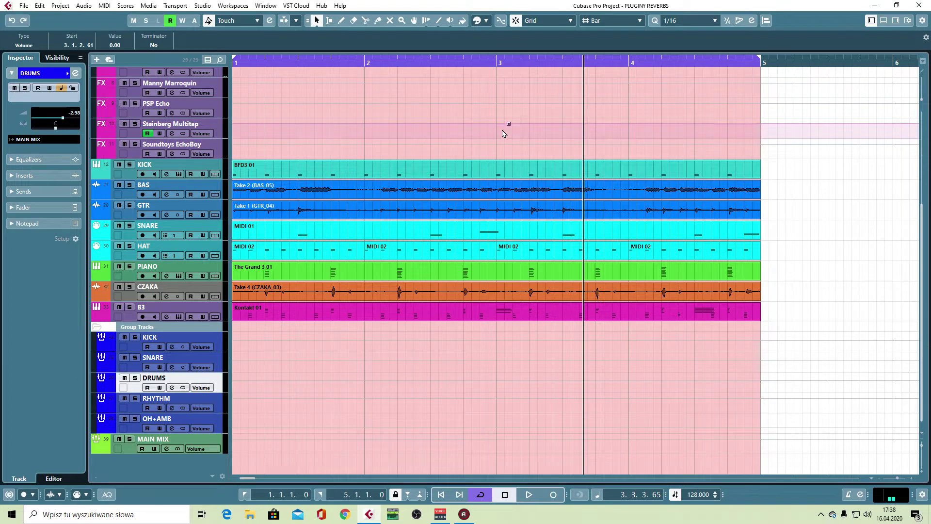
left_click(148, 134)
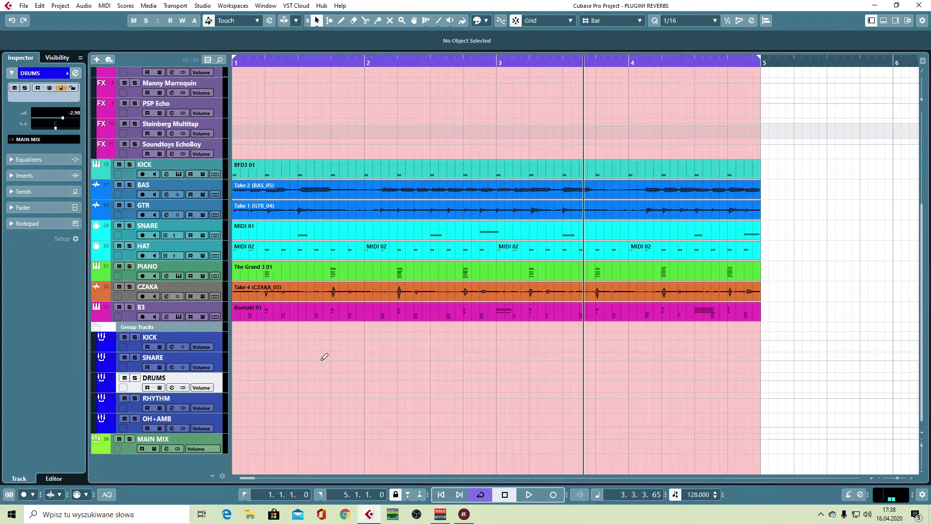
Select the B3 track and play the opening of the project from bar 1, stopping within the first bar.
left_click(218, 321)
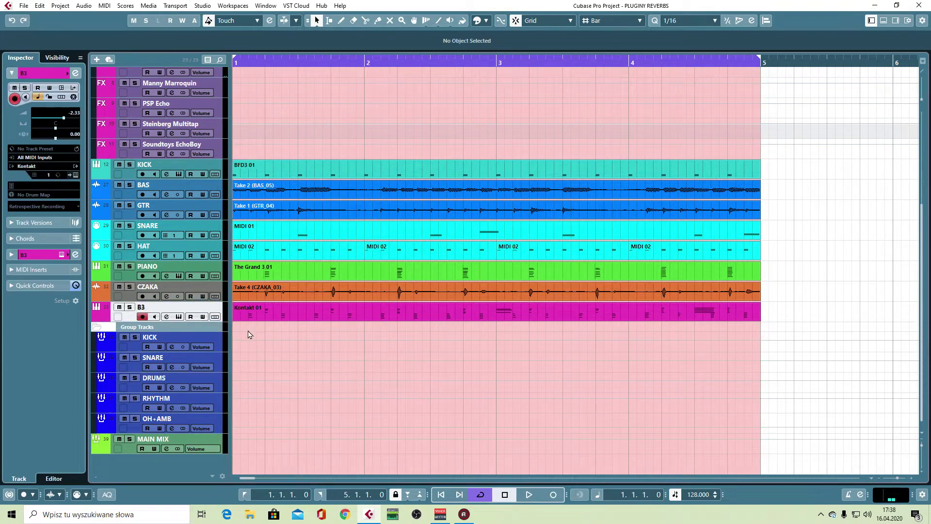
key("space")
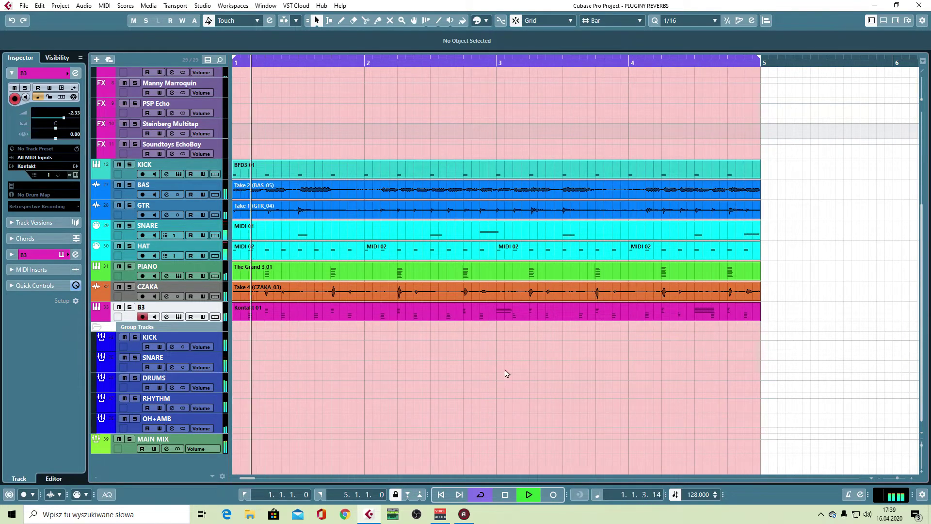
key("space")
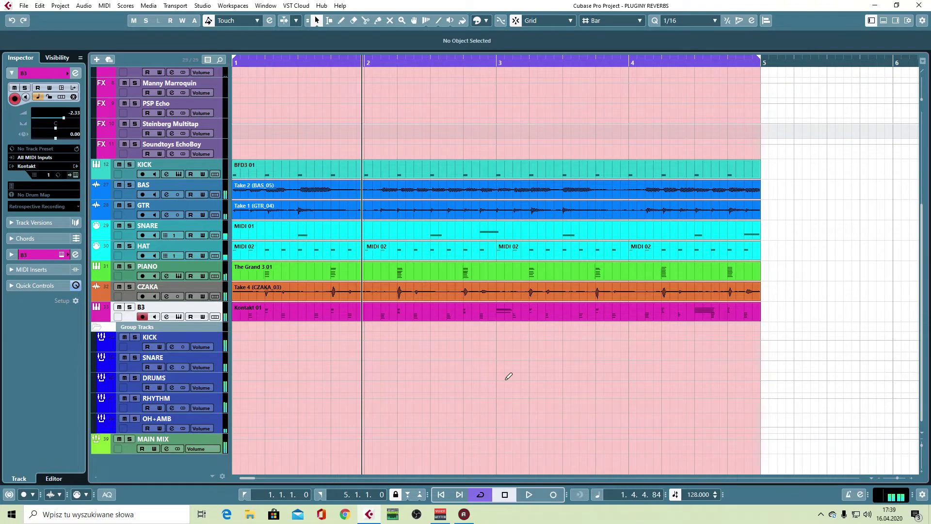
Open the mixer and check the inserts and sends in the SNARE group's channel settings, closing the settings when done.
key("F3")
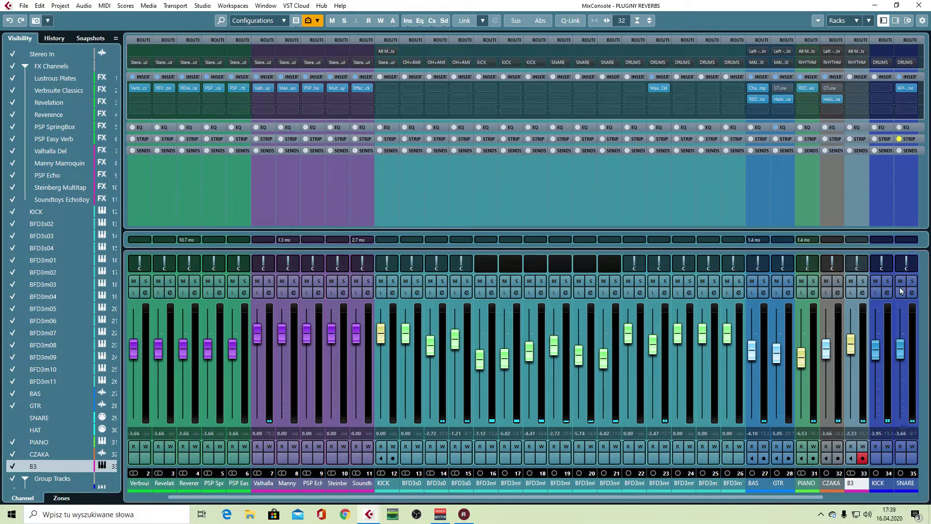
scroll(773, 501, "right", 5)
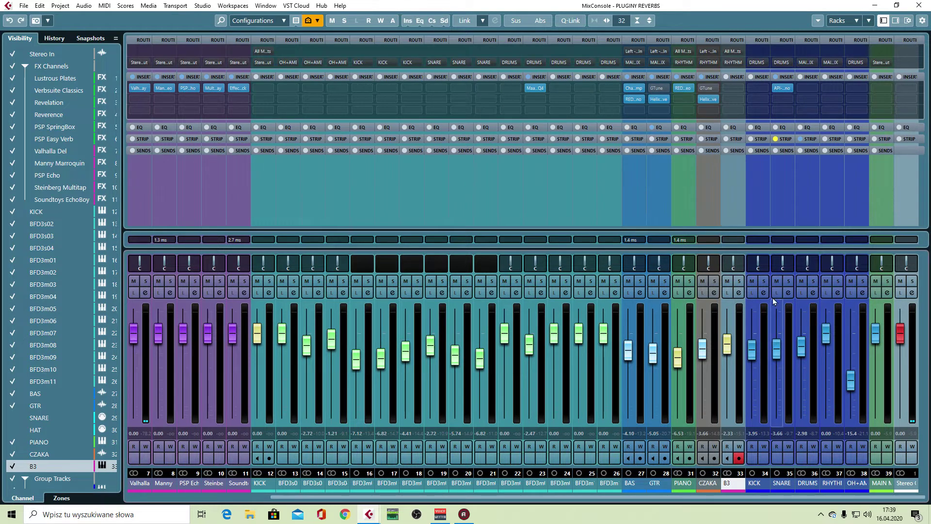
left_click(789, 292)
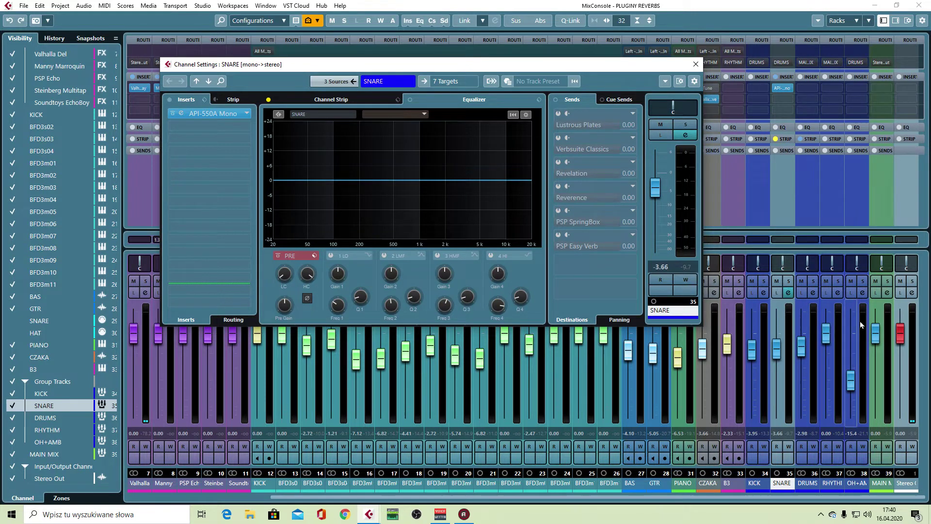
left_click(695, 64)
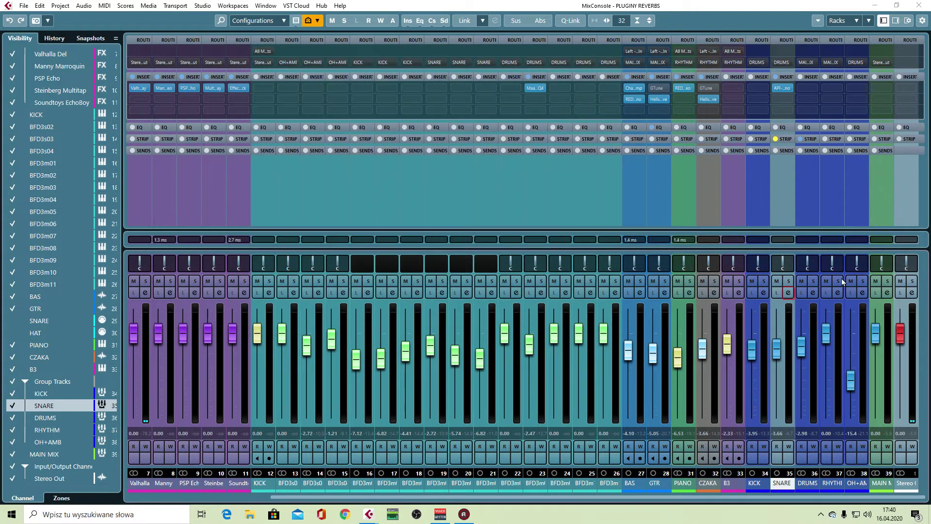
Solo the DRUMS group together with the six reverb FX channels, Lustrous Plates through PSP Easy Verb.
left_click(814, 282)
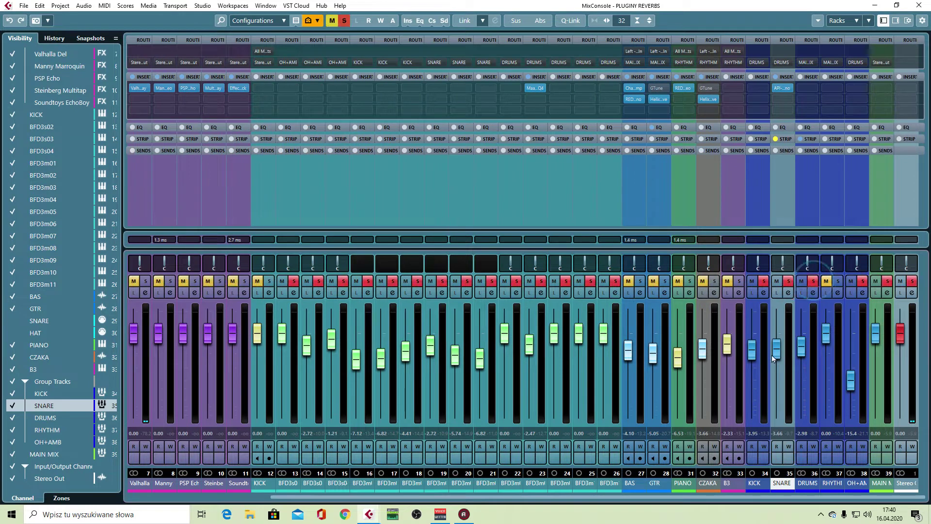
left_click_drag(516, 497, 287, 494)
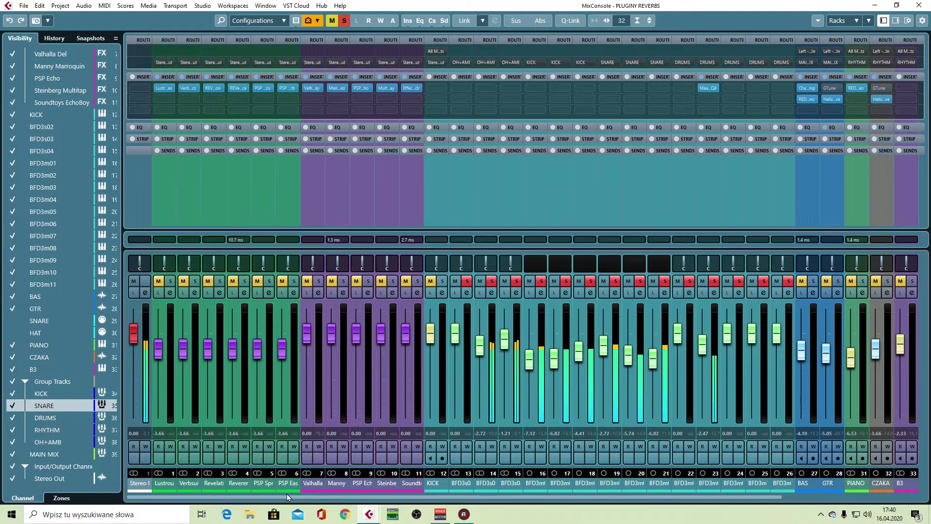
left_click(165, 190)
left_click(289, 204, "shift")
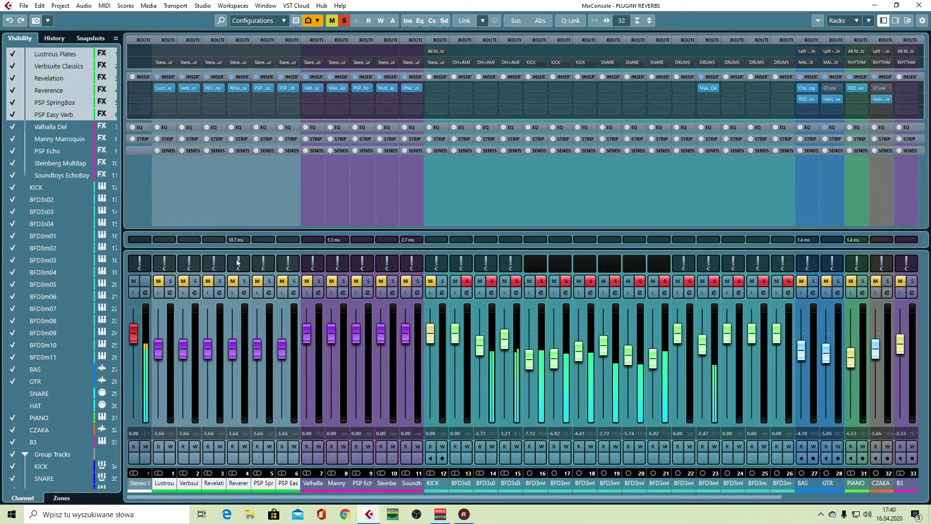
left_click(158, 281, "alt+shift")
left_click(170, 280, "alt+shift")
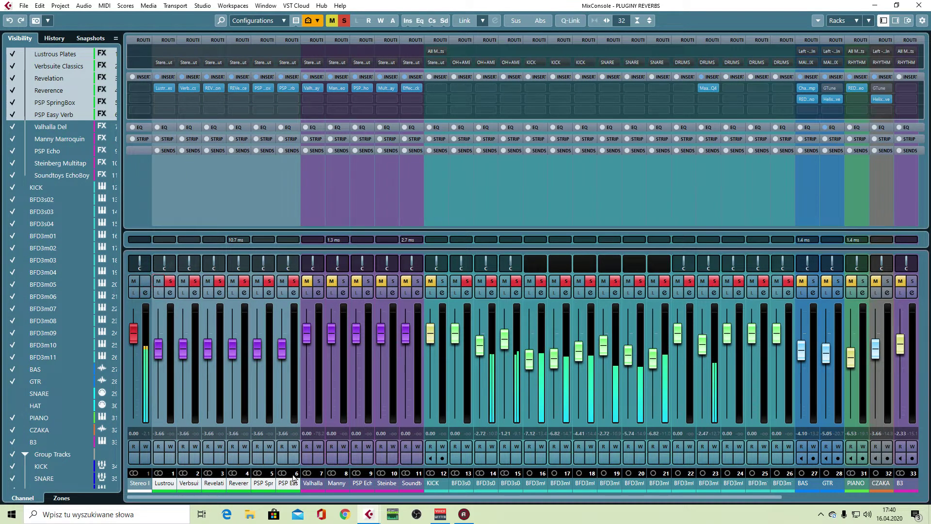
Activate the SNARE group's send to Lustrous Plates and open that reverb's effect editor.
left_click_drag(334, 499, 478, 498)
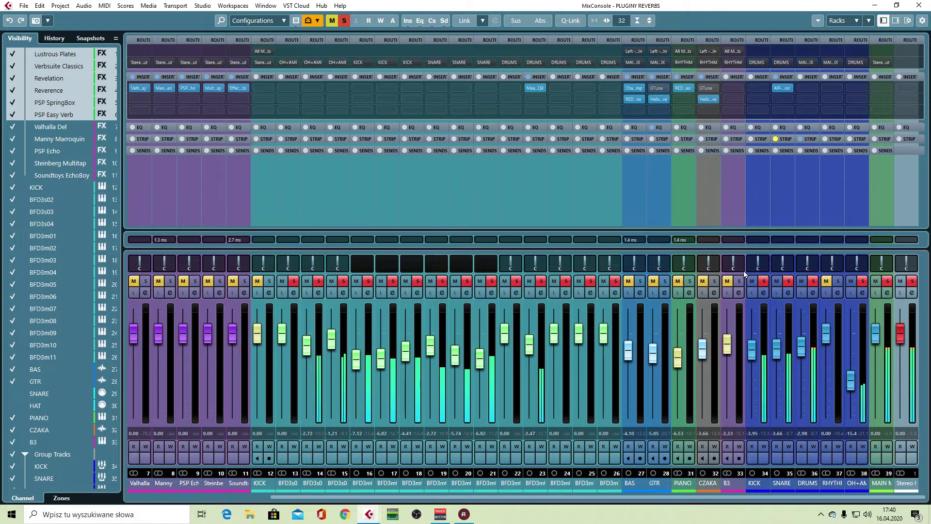
left_click(788, 293)
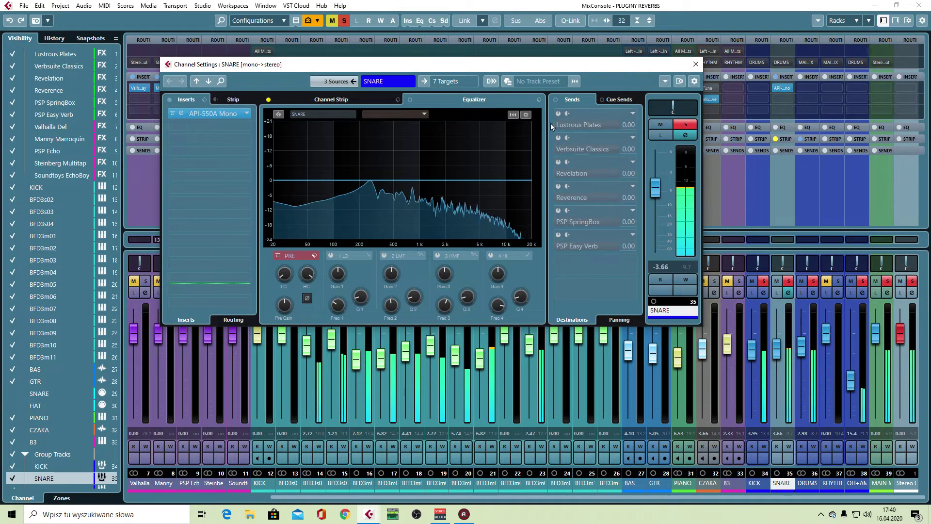
left_click(559, 113)
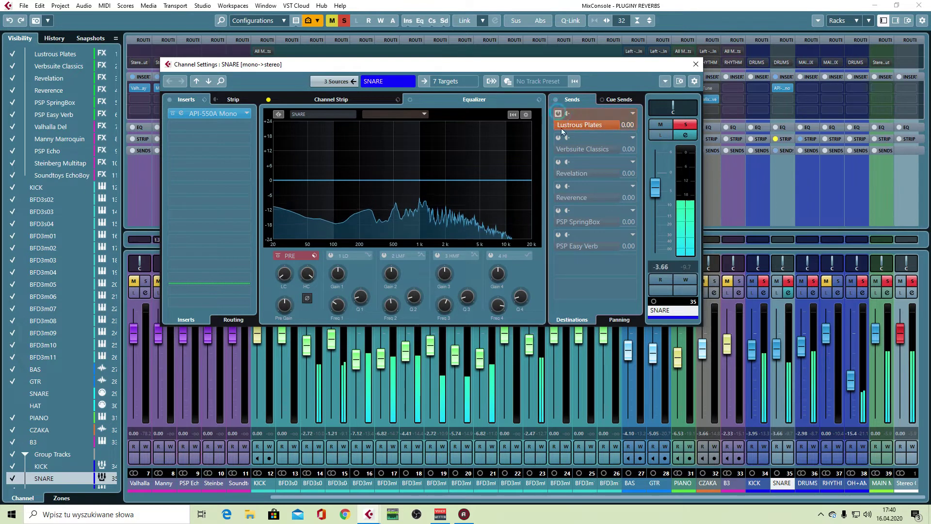
right_click(589, 125)
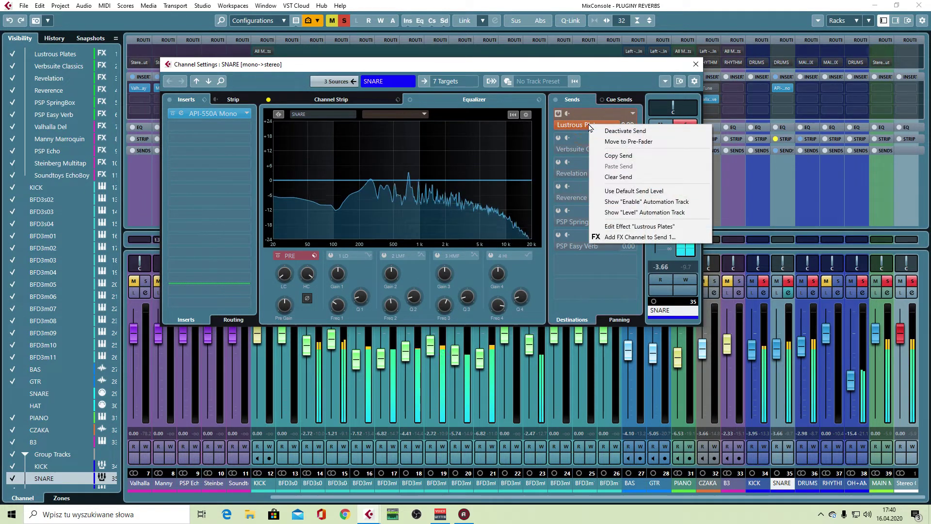
left_click(640, 226)
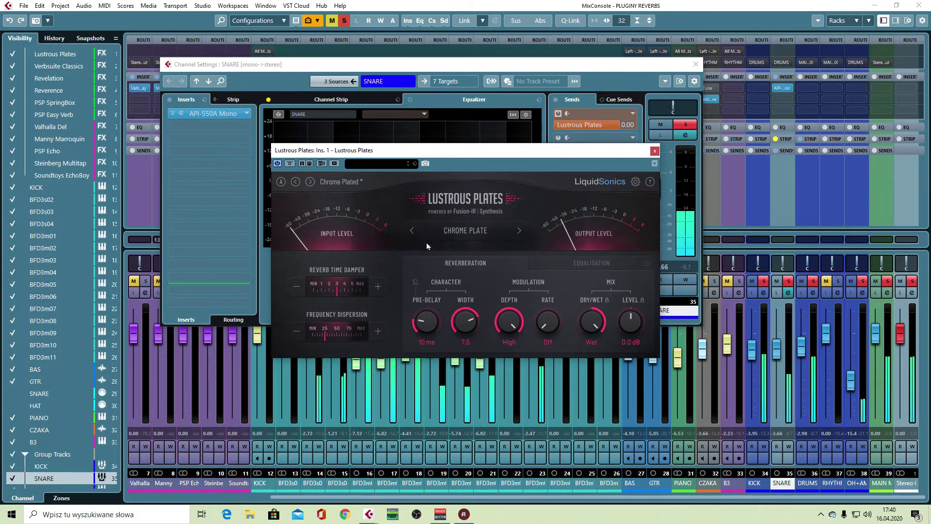
Look at the Lustrous Plates equalisation settings and audition the plate types from Silver through Iridium, ending back on Chrome Plate.
left_click(563, 266)
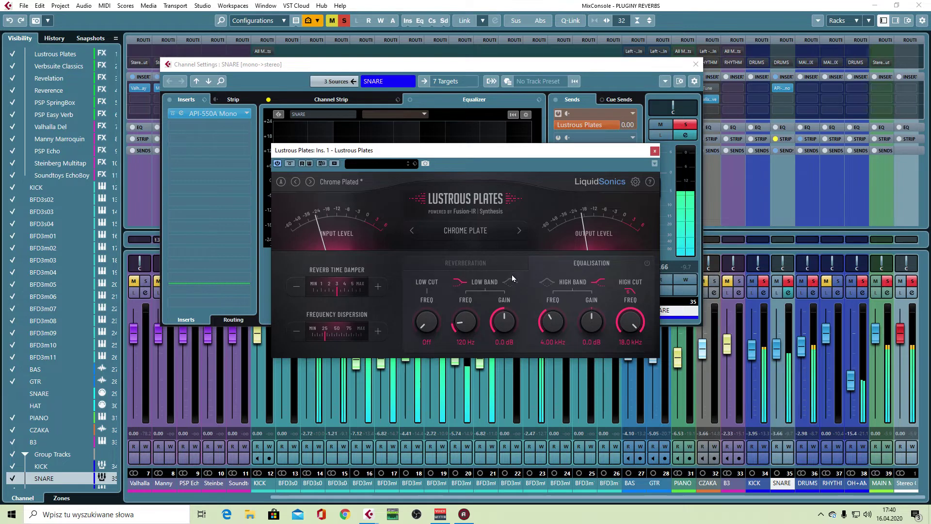
left_click(469, 263)
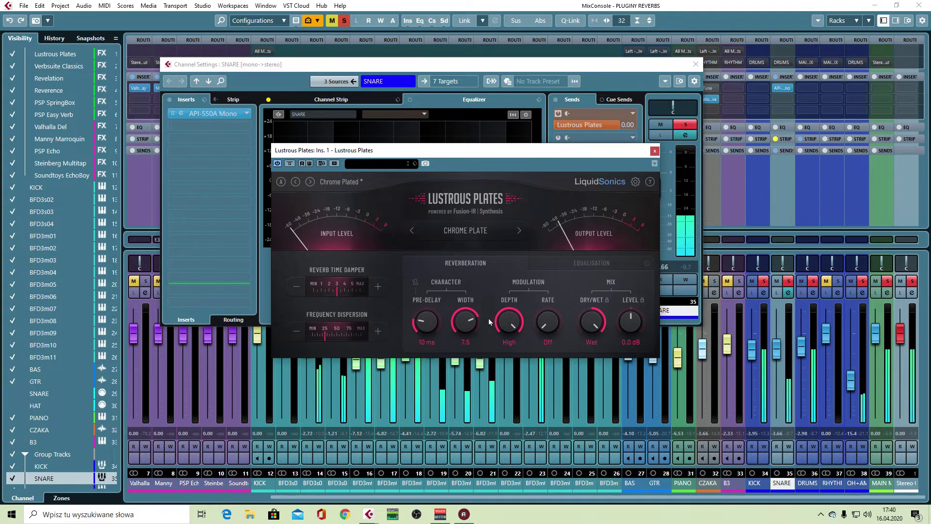
left_click(519, 233)
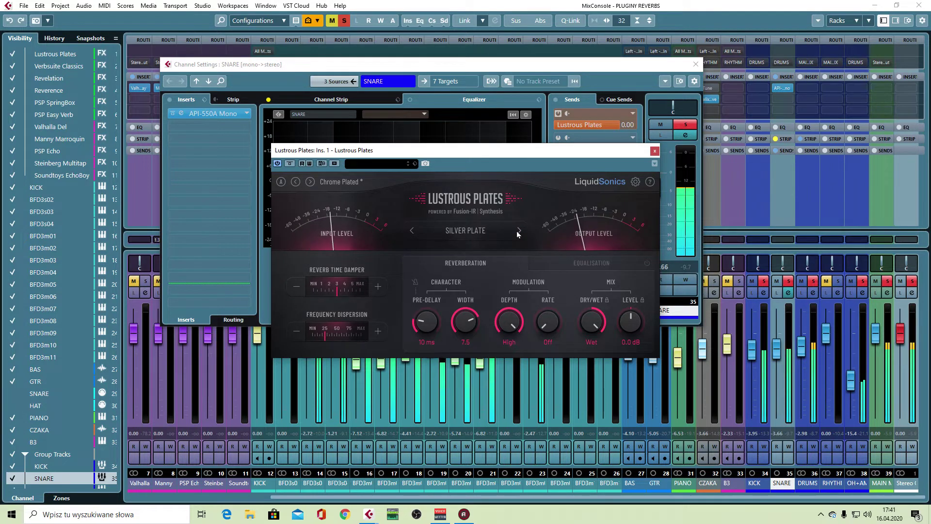
left_click(518, 233)
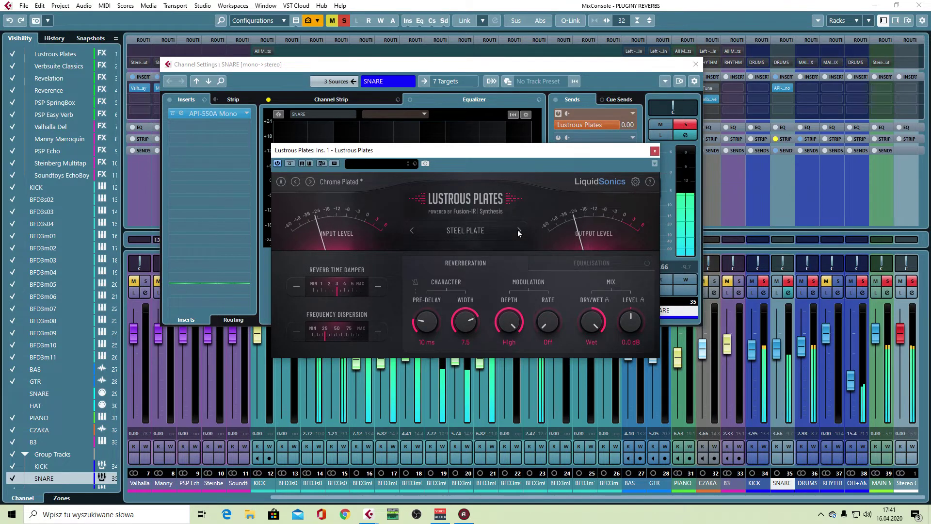
left_click(518, 233)
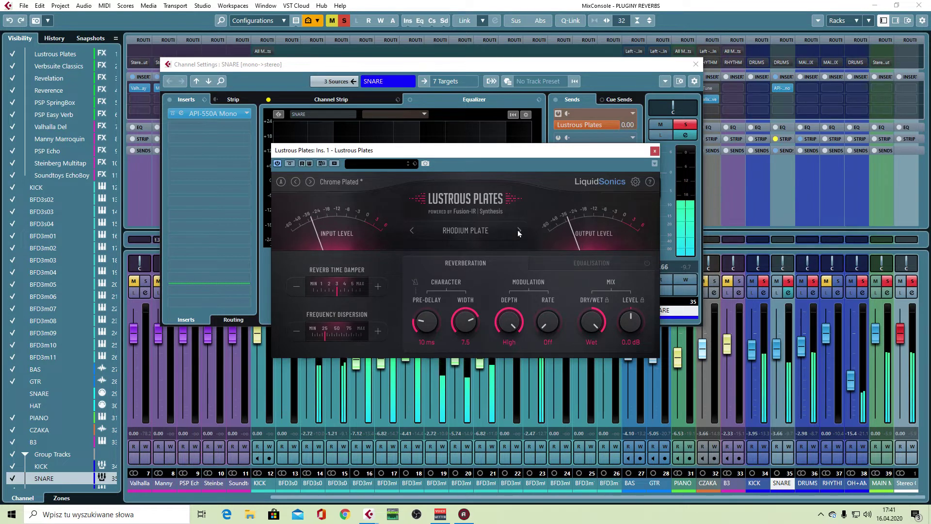
left_click(517, 230)
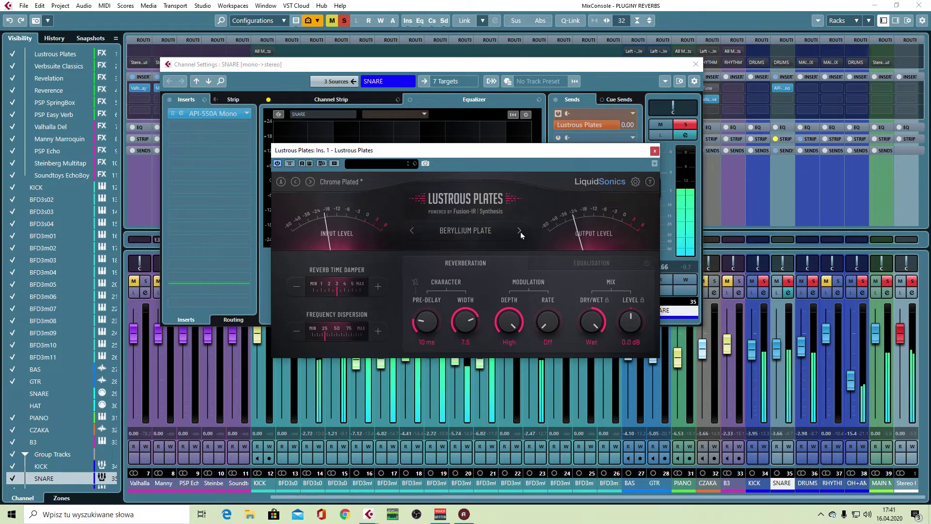
left_click(519, 231)
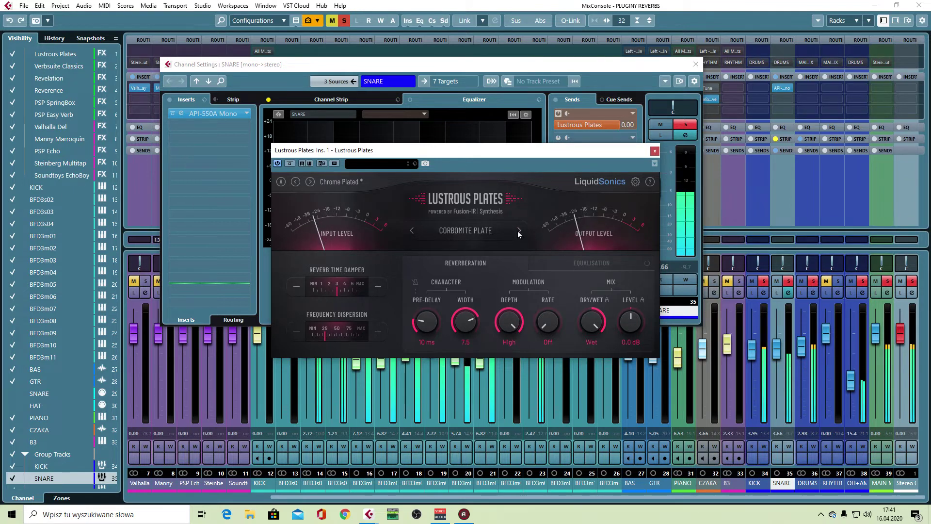
left_click(518, 233)
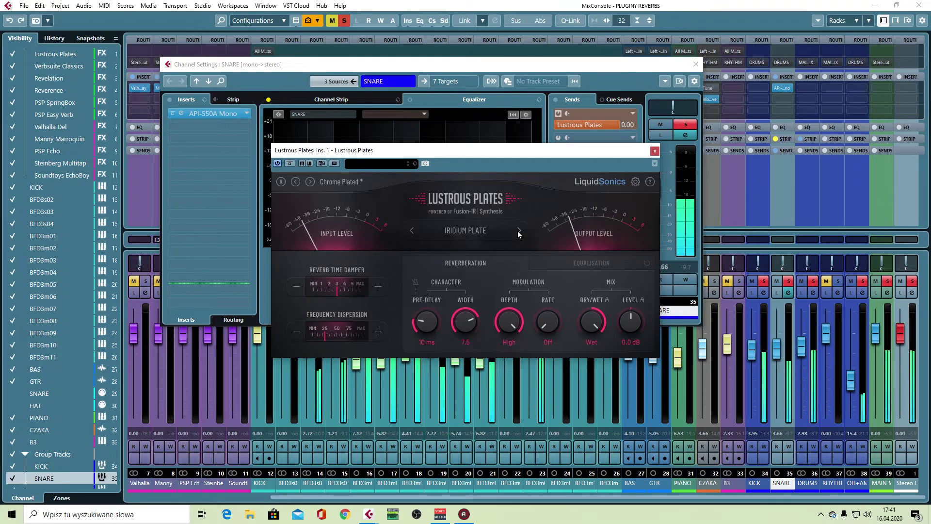
left_click(519, 232)
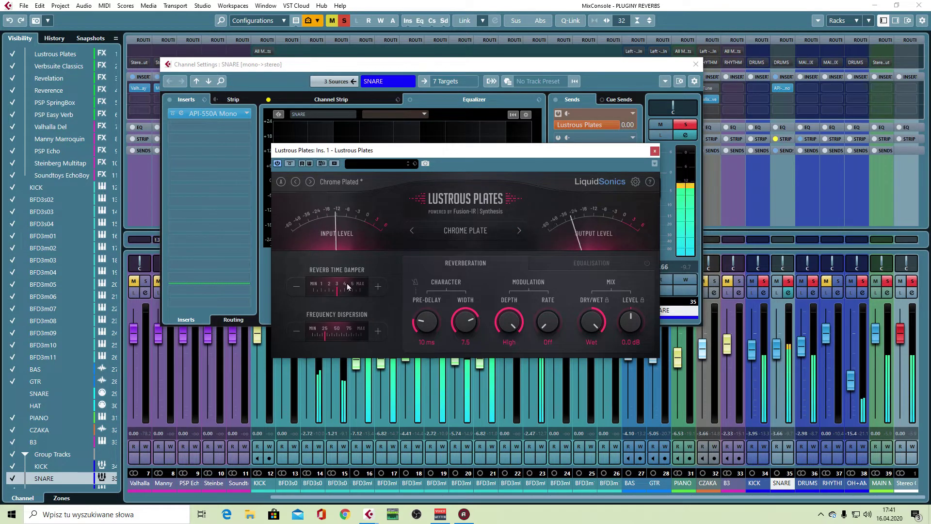
Try the Reverb Time Damper near maximum, return it to about 3, and set Frequency Dispersion to about 50.
left_click_drag(337, 296, 360, 297)
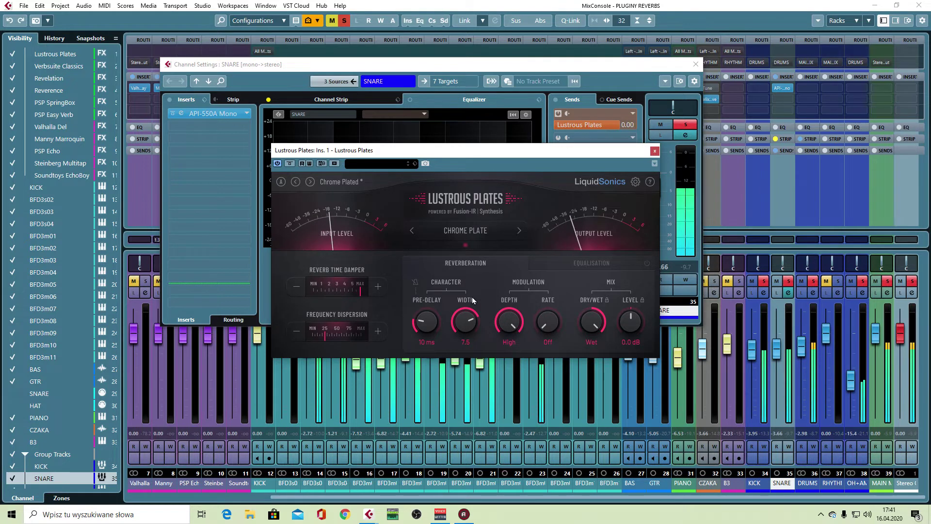
mouse_move(360, 291)
left_mouse_down()
mouse_move(238, 295)
mouse_move(334, 294)
left_mouse_up()
mouse_move(331, 336)
left_mouse_down()
mouse_move(476, 338)
mouse_move(357, 335)
left_mouse_up()
Set the reverb's pre-delay to 0.4 ms and compare the Mono width with Full, leaving the width at Full.
left_click_drag(428, 323, 442, 387)
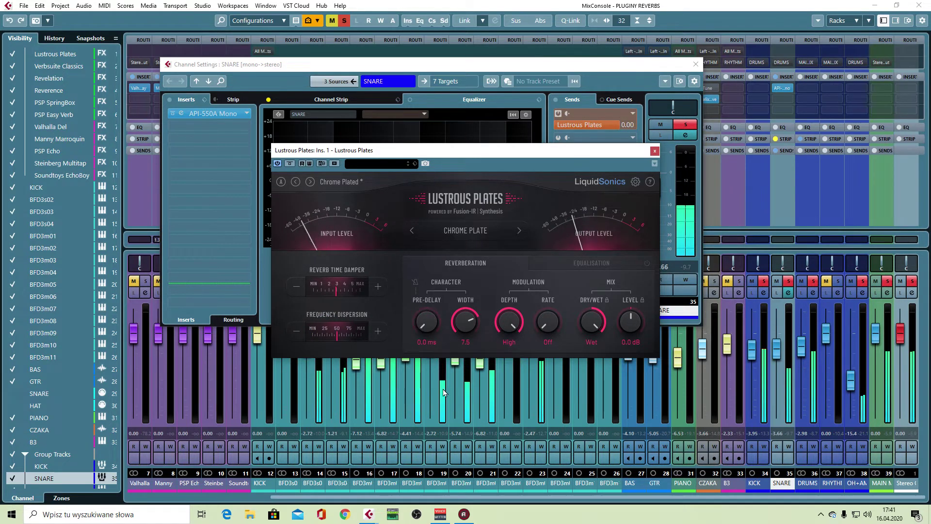
left_click_drag(422, 323, 503, 476)
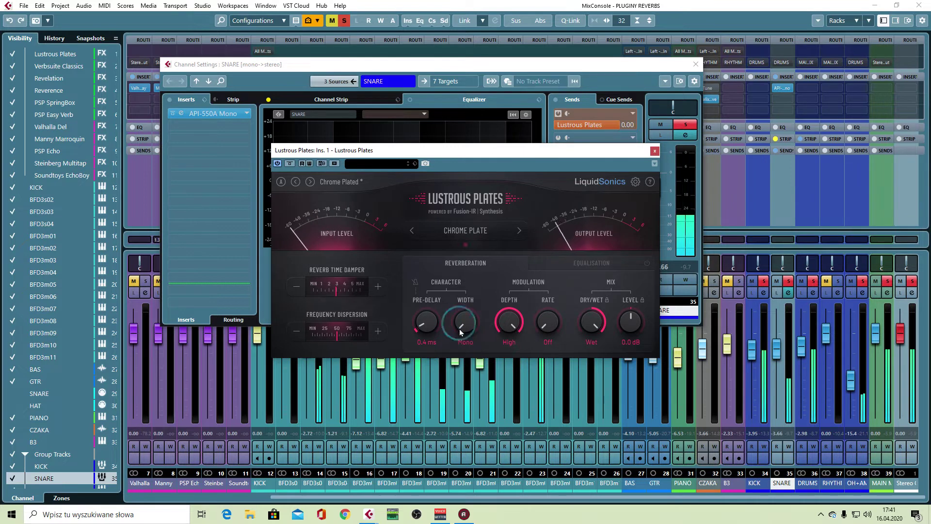
left_click_drag(464, 292, 480, 184)
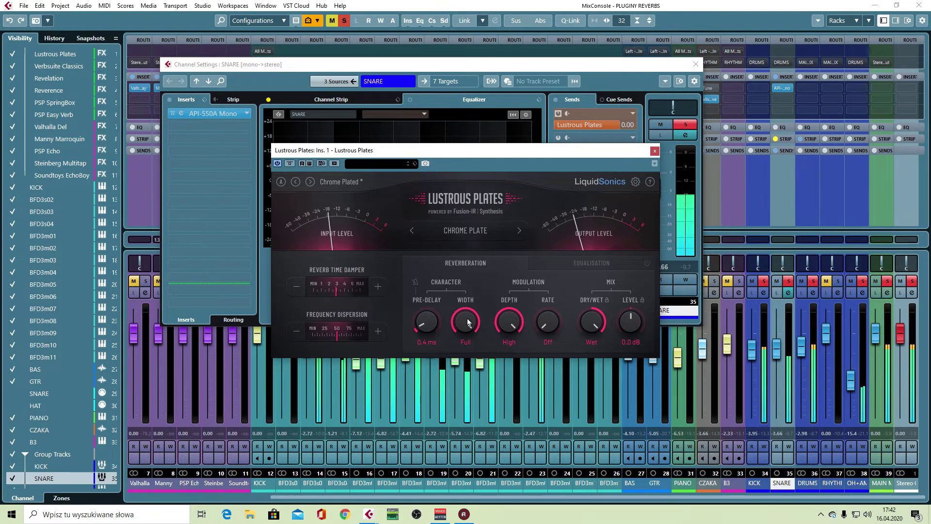
Try a modulation rate of 1.45 Hz, set the rate back to Off, and change the plate type to Steel Plate.
left_click_drag(549, 325, 554, 215)
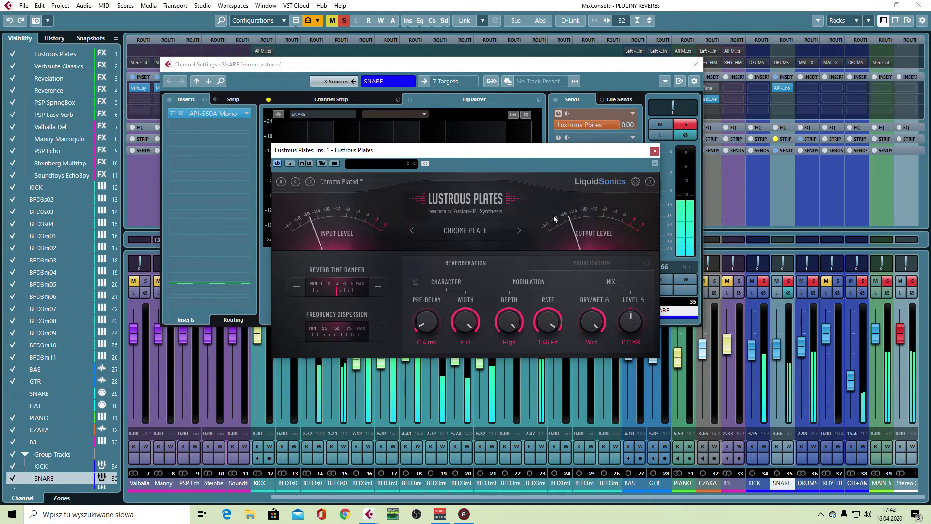
left_click_drag(554, 215, 558, 343)
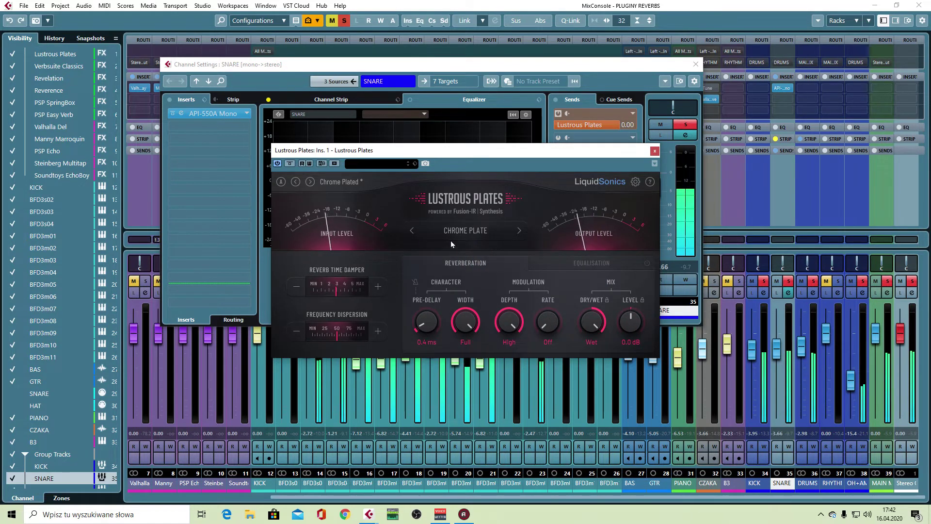
left_click(519, 238)
left_click(520, 231)
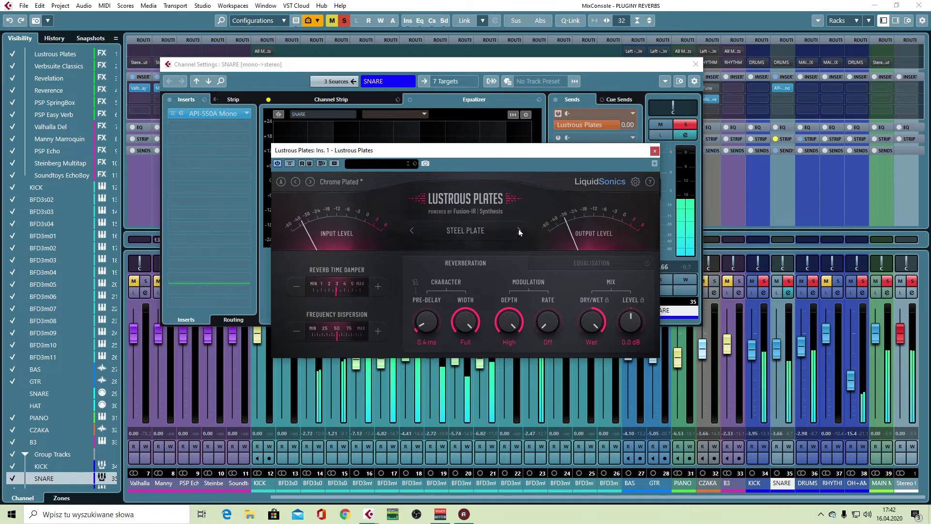
Change the plate type to Rhodium Plate and close the Lustrous Plates editor.
left_click(520, 232)
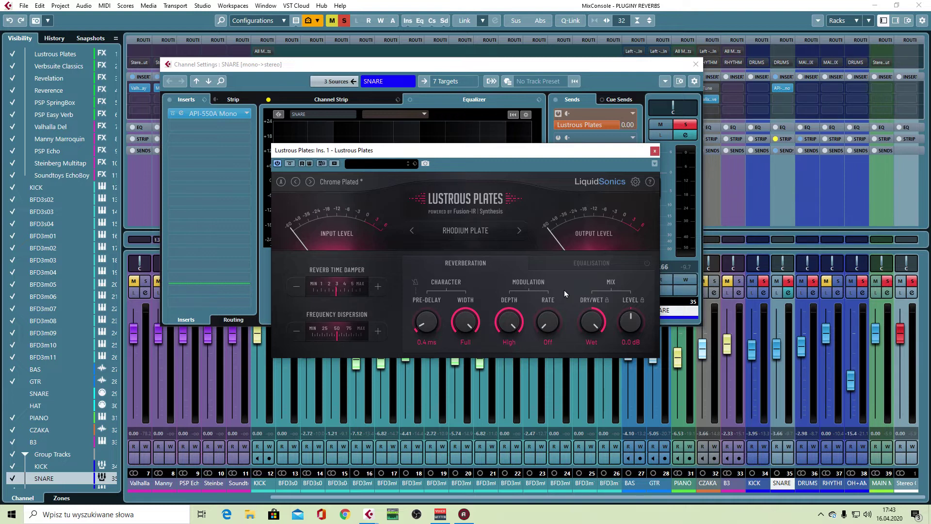
left_click(654, 151)
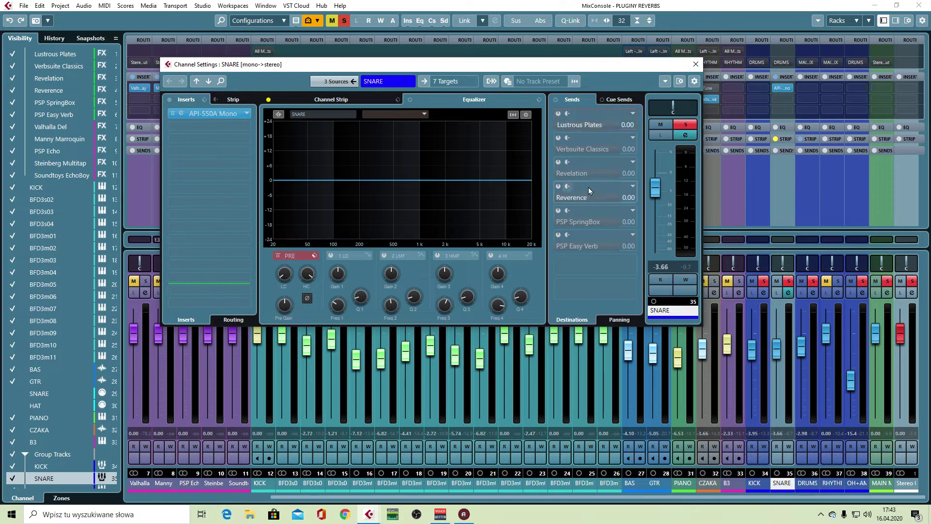
Start playback, switch the snare's active send to Verbsuite Classics, and open that reverb's editor.
key("space")
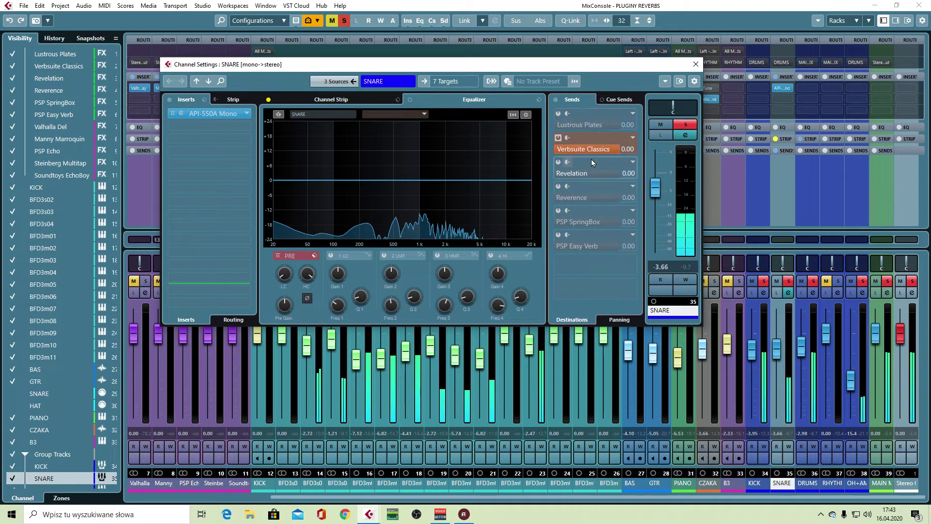
right_click(589, 150)
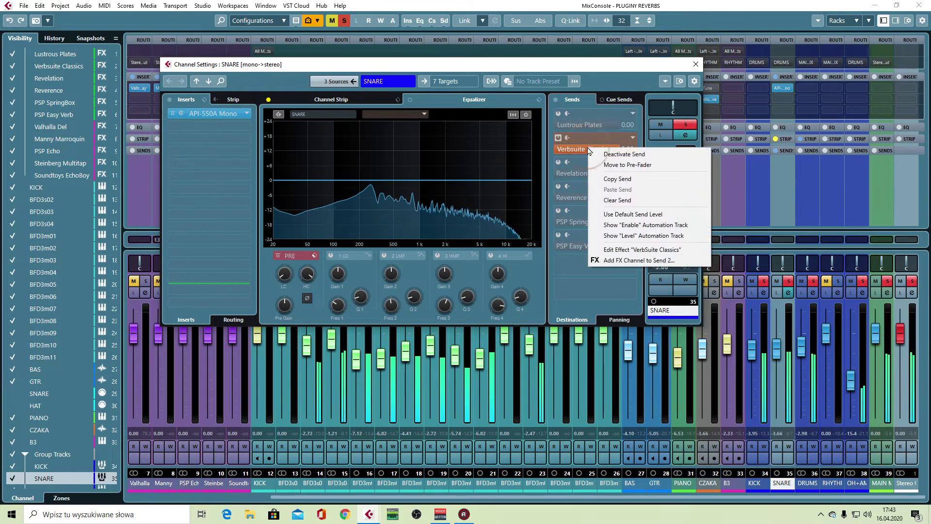
left_click(637, 250)
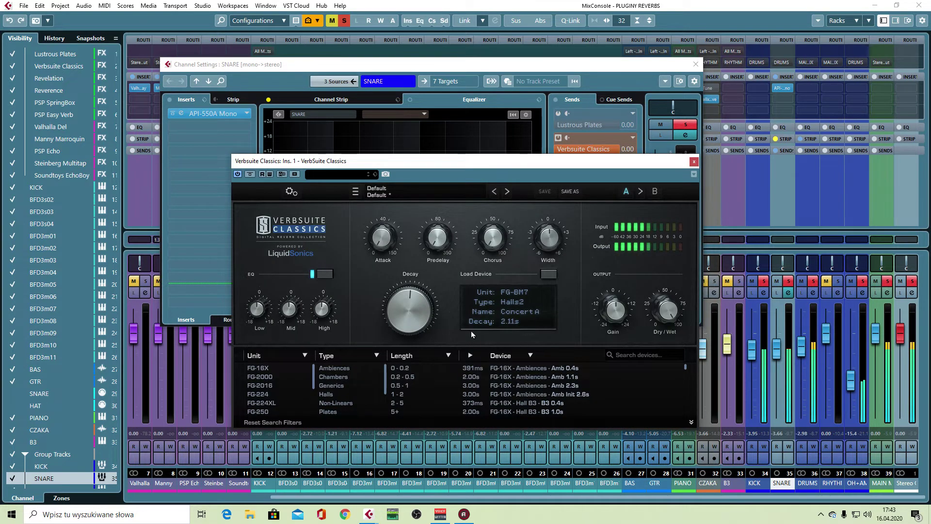
Filter the device browser to FG-BM7 Halls, try the decay at 110%, and load the Amsterdam Hall device.
scroll(298, 364, "down", 3)
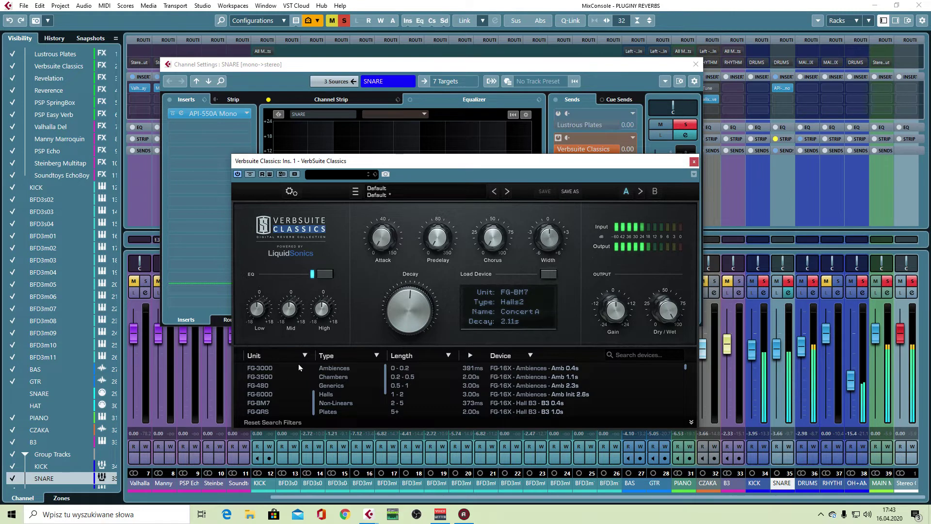
left_click(265, 403)
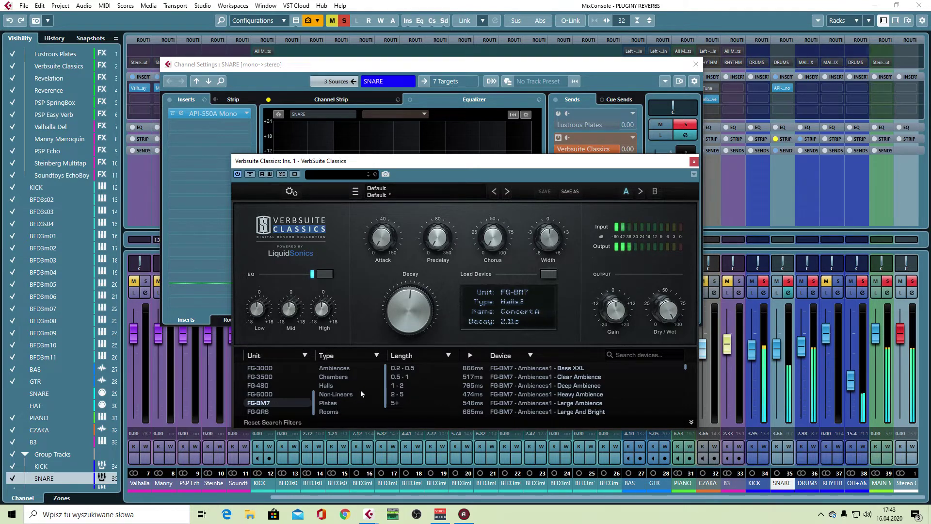
left_click(324, 385)
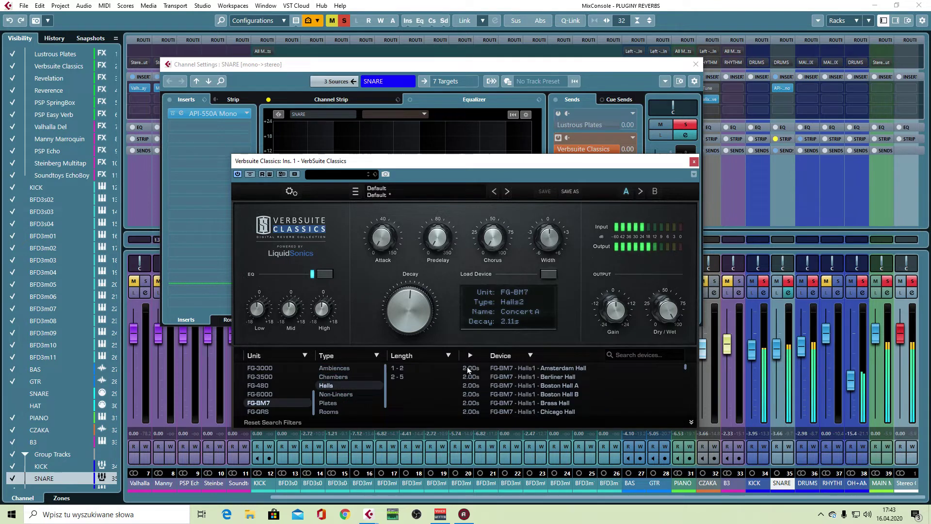
left_click_drag(429, 333, 522, 372)
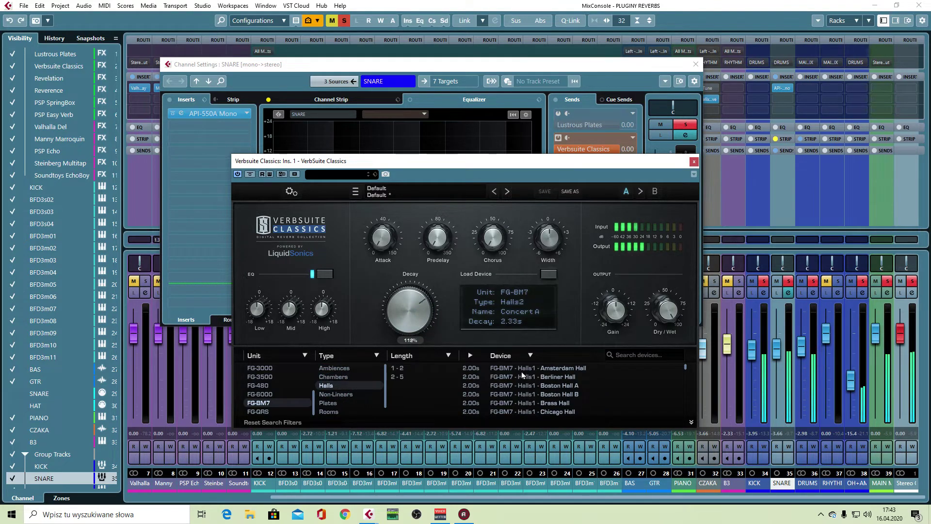
left_click(495, 369)
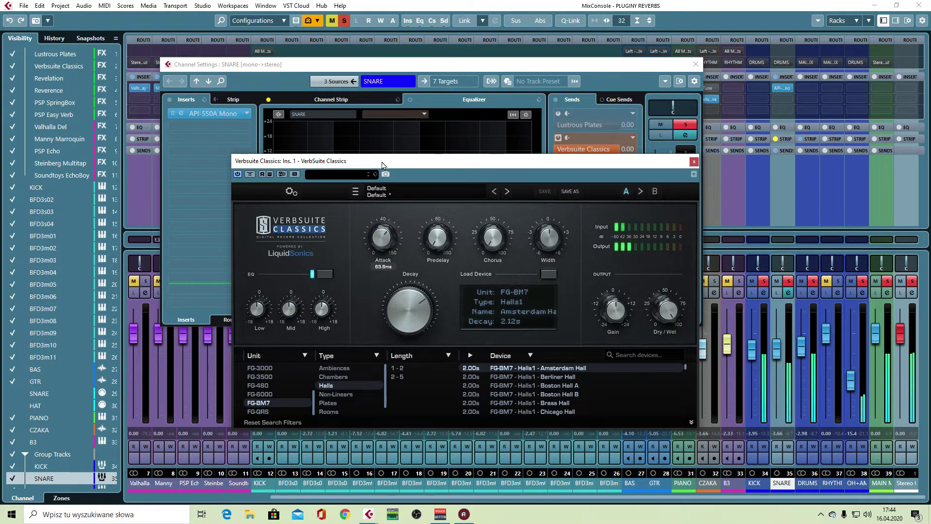
Set the attack to 0.00 ms and the decay to 1.92 s, browsing the Load Device list of units in between.
left_click_drag(382, 165, 388, 310)
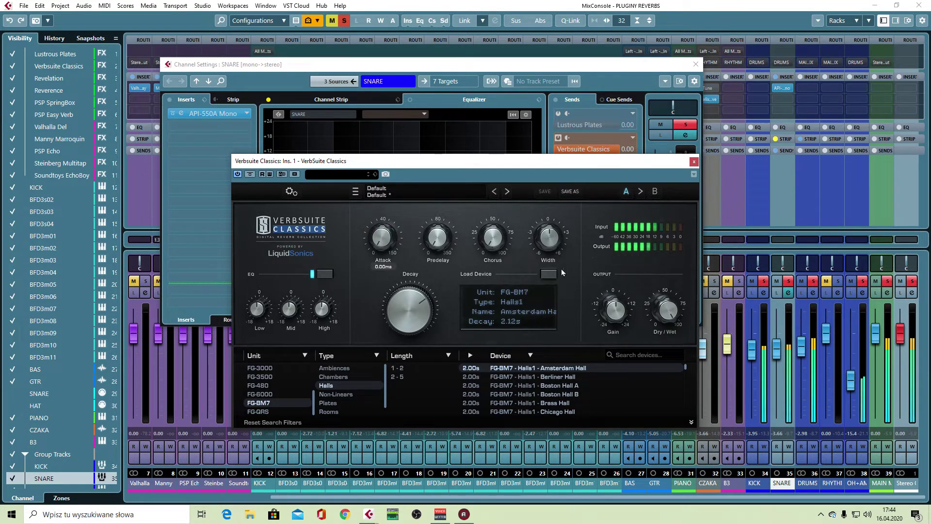
left_click(549, 274)
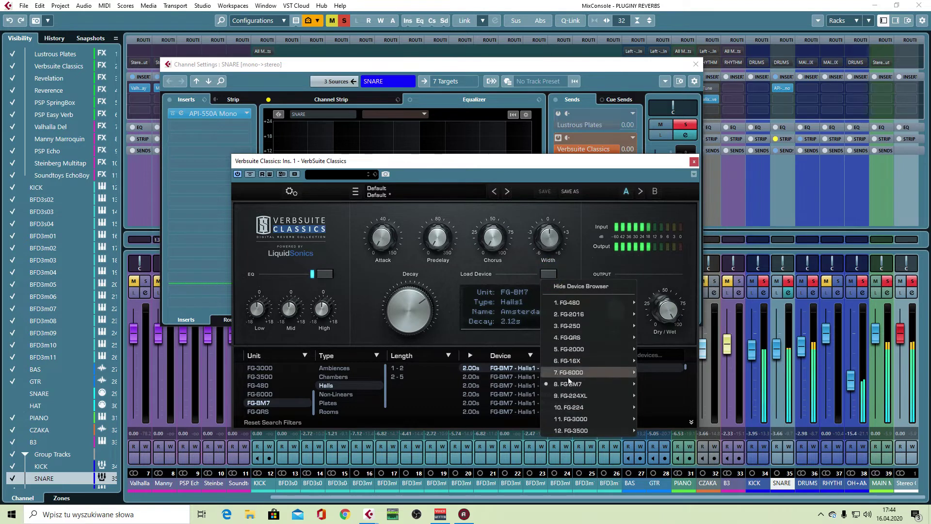
mouse_move(575, 385)
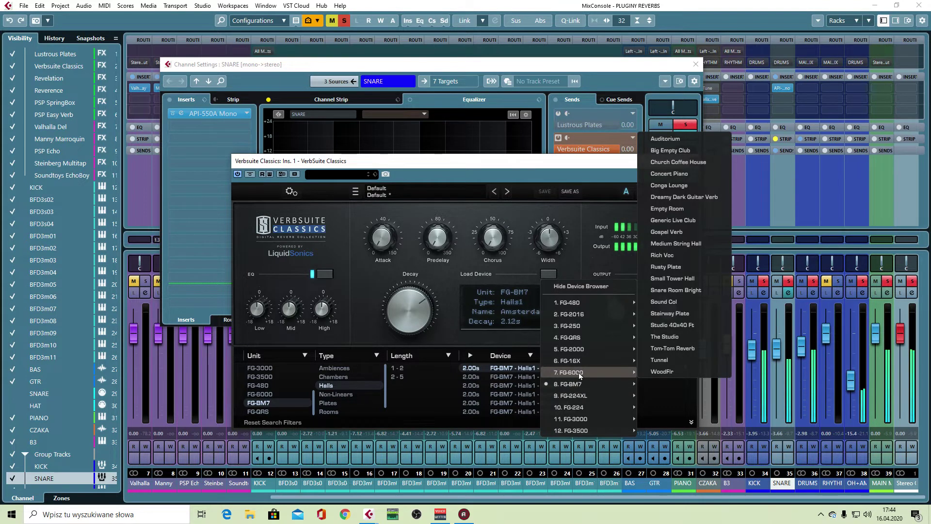
left_click(446, 284)
scroll(446, 293, "down", 2)
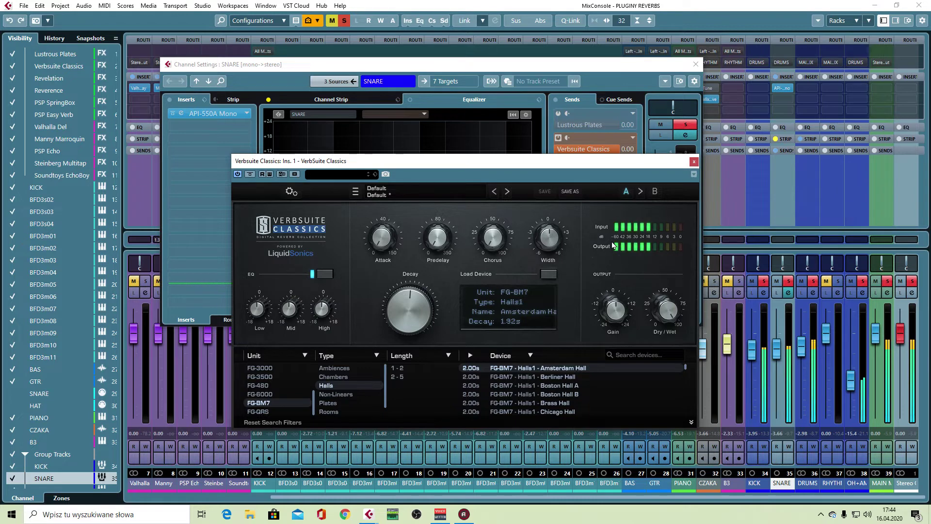
Close VerbSuite Classics, switch the snare's active send to Revelation, and open that reverb's editor.
left_click(694, 162)
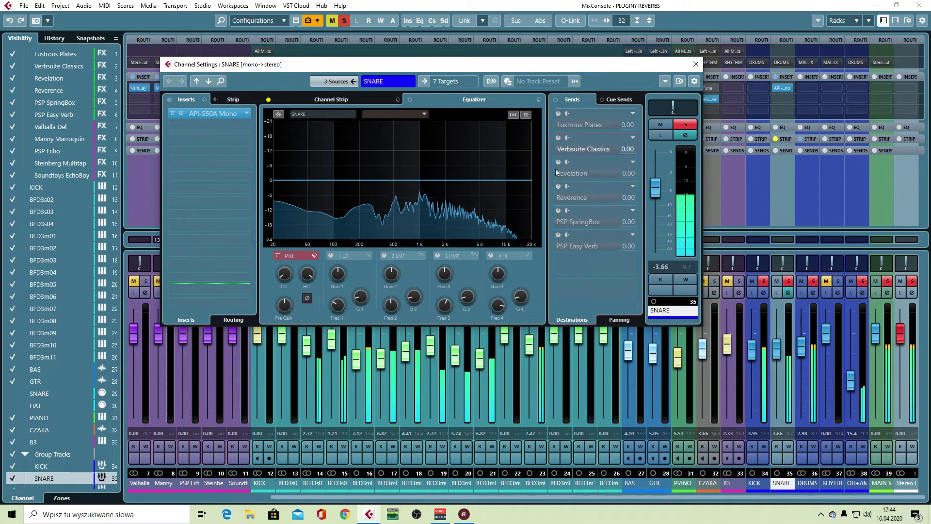
right_click(592, 173)
left_click(630, 274)
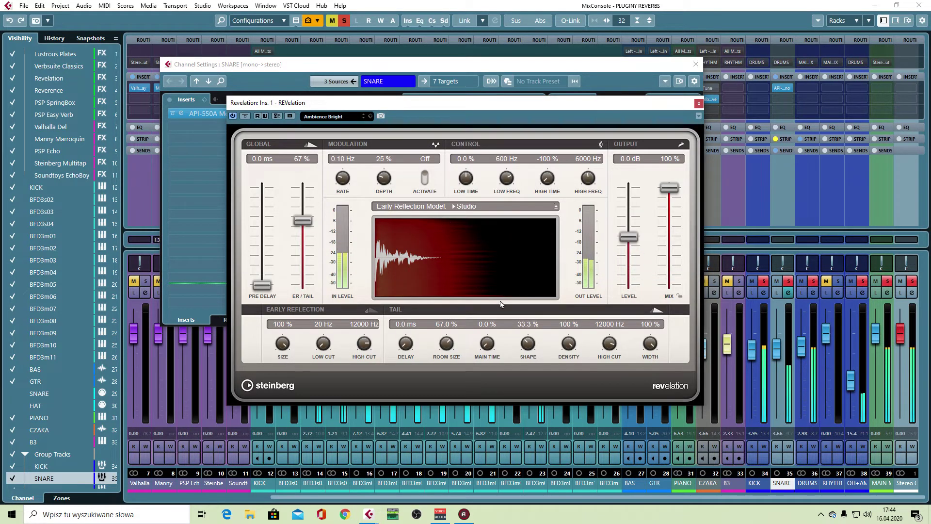
Try the tail delay at 137.8 ms and back at 0.0 ms, modulation on at 0.53 Hz and 43% depth, and room size at 78%.
left_click_drag(406, 343, 407, 289)
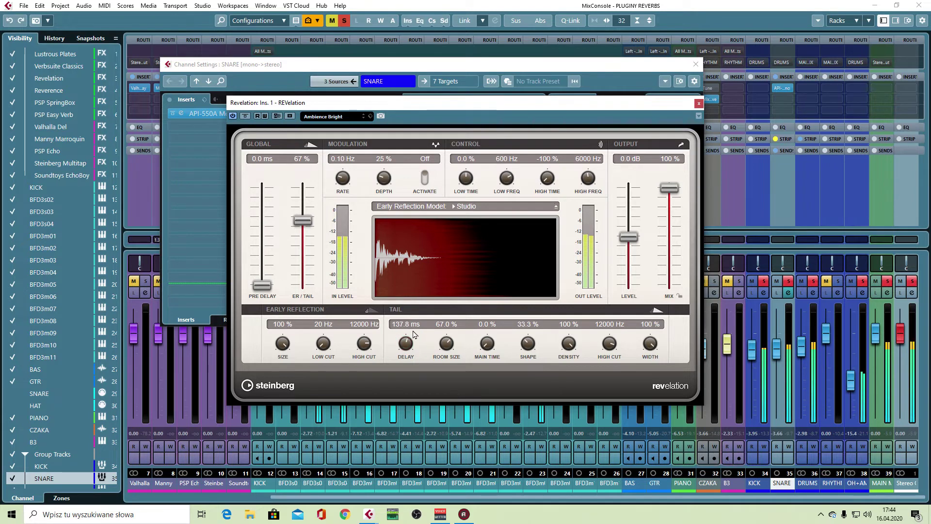
left_click_drag(406, 343, 420, 426)
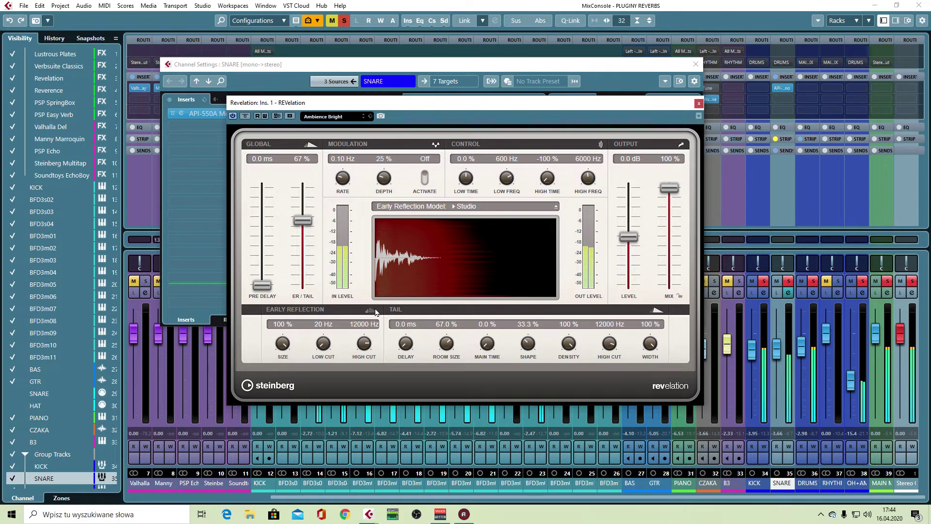
left_click(426, 179)
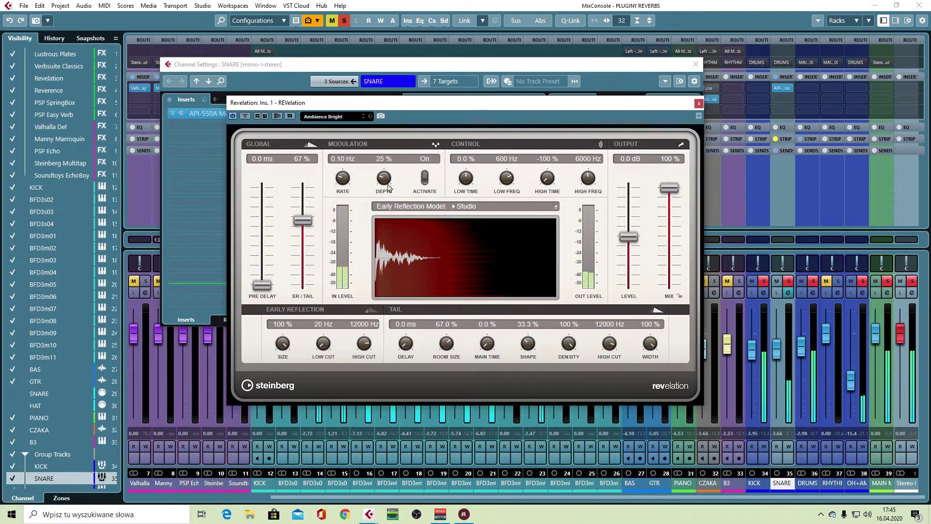
left_click_drag(343, 178, 347, 146)
left_click_drag(391, 180, 385, 170)
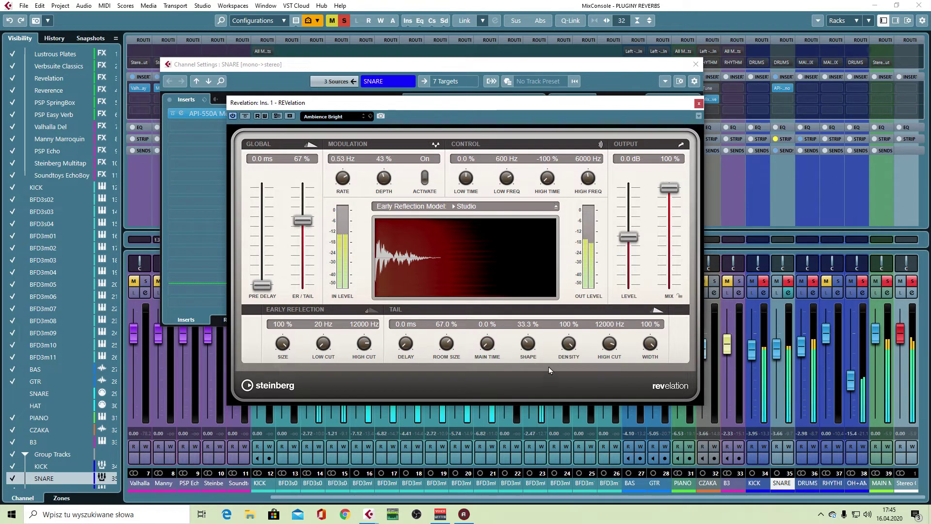
left_click_drag(447, 345, 447, 334)
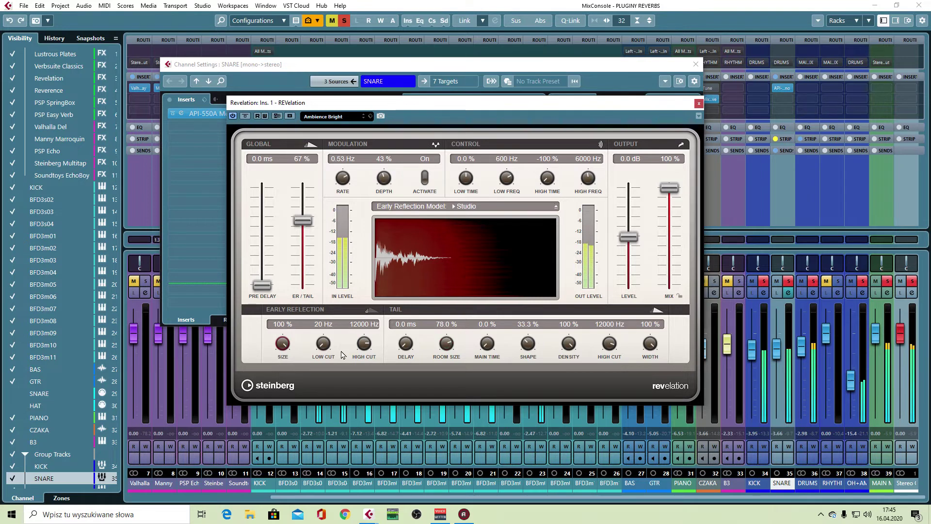
Switch the Revelation preset to Ambience Dark, and from the preset list load Cathedral Dark.
left_click(364, 118)
left_click(363, 118)
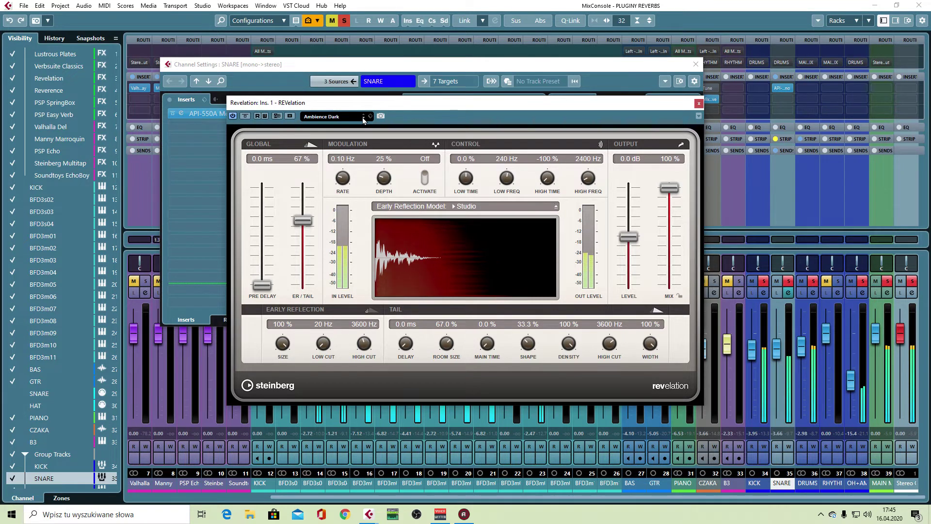
left_click(326, 116)
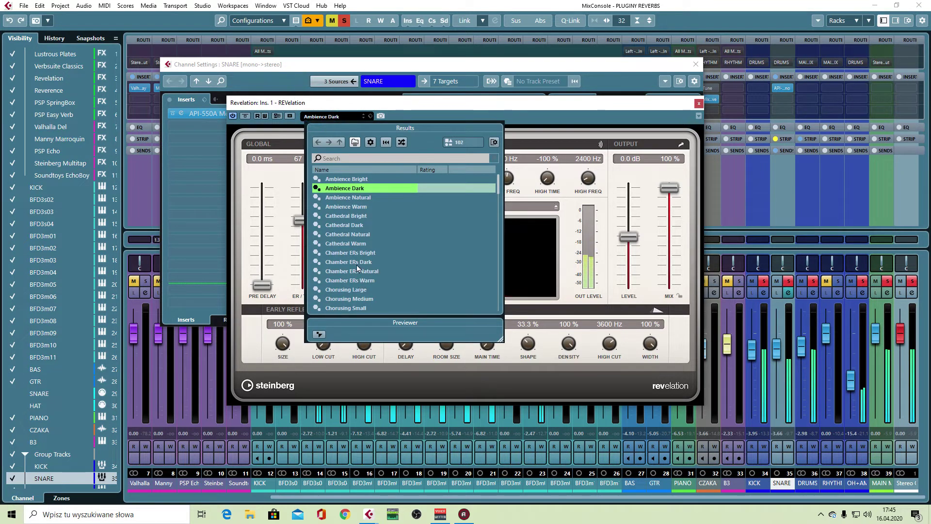
double_click(361, 225)
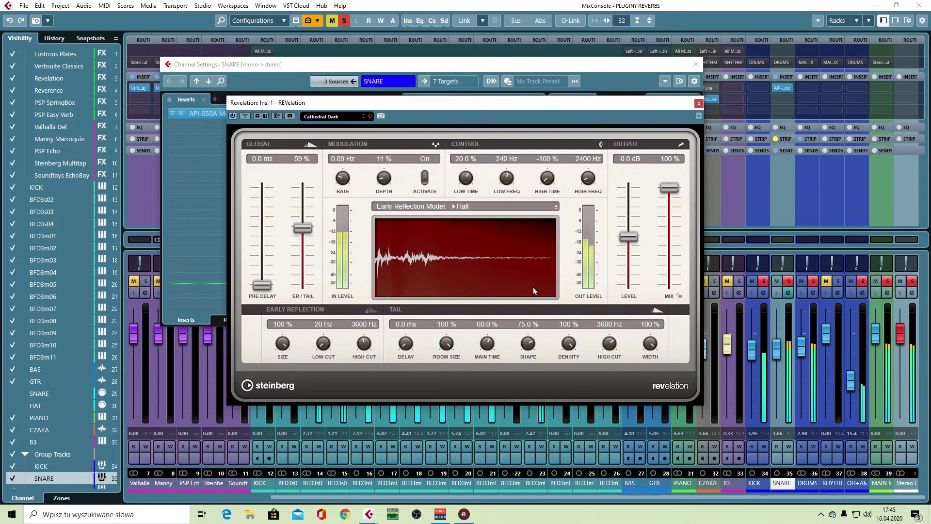
Set the tail room size to 64.5%, and the early reflections to 3075 Hz high cut, 20 Hz low cut and 0% size.
left_click_drag(467, 356, 444, 363)
left_click_drag(362, 354, 374, 314)
left_click_drag(369, 350, 371, 387)
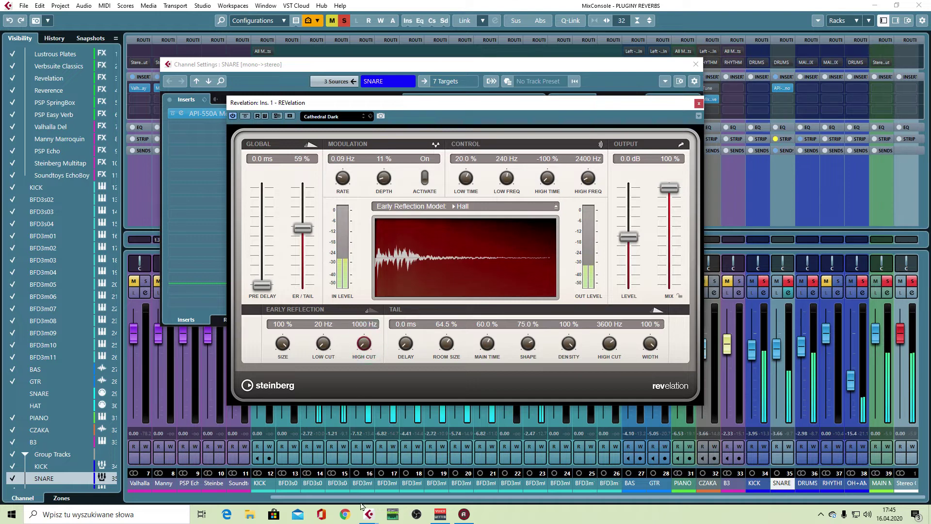
left_click_drag(323, 346, 335, 254)
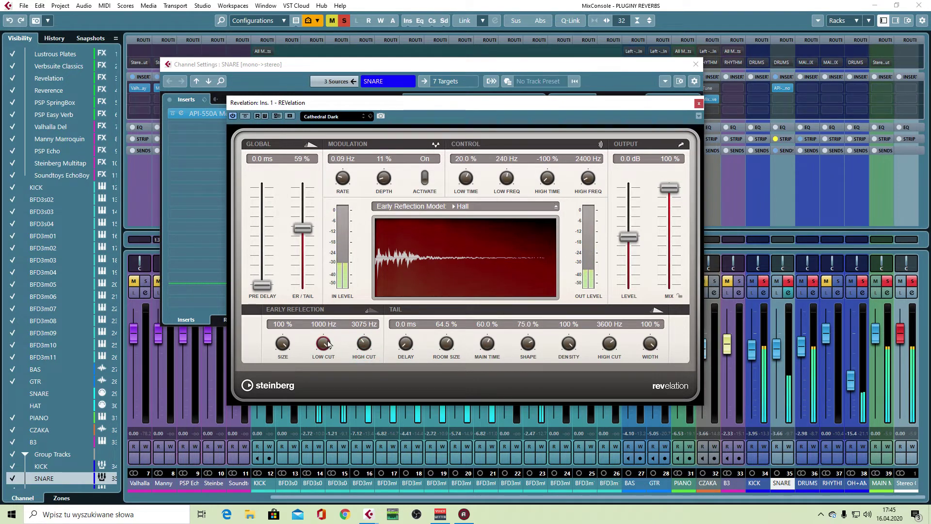
left_click_drag(323, 344, 320, 445)
left_click_drag(283, 345, 287, 480)
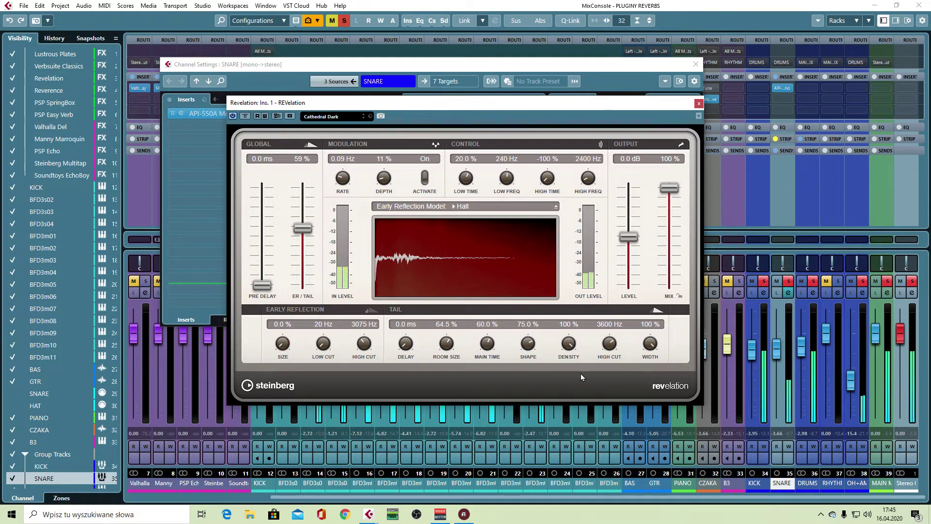
Keep the pre-delay at 0.0 ms and change the early reflection model to Chamber.
mouse_move(262, 285)
left_mouse_down()
mouse_move(274, 210)
mouse_move(271, 290)
left_mouse_up()
left_click(441, 208)
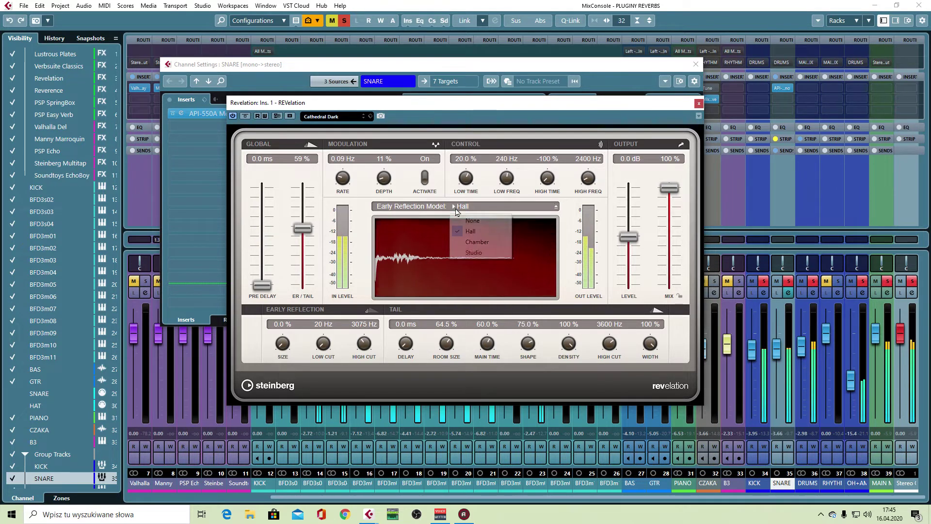
left_click(477, 241)
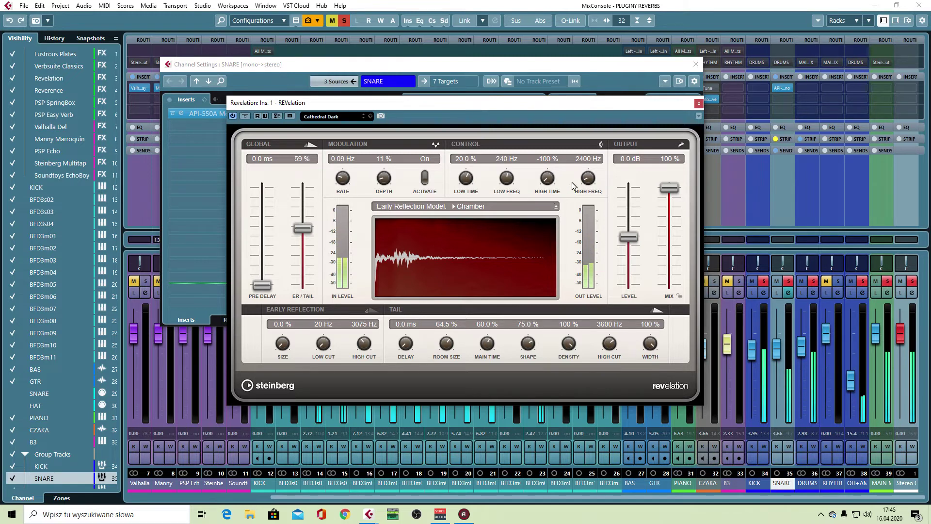
Try different damping settings in the Control section, ending with Low Time -84%, High Time 2% and High Freq 9230 Hz.
left_click_drag(591, 181, 585, 167)
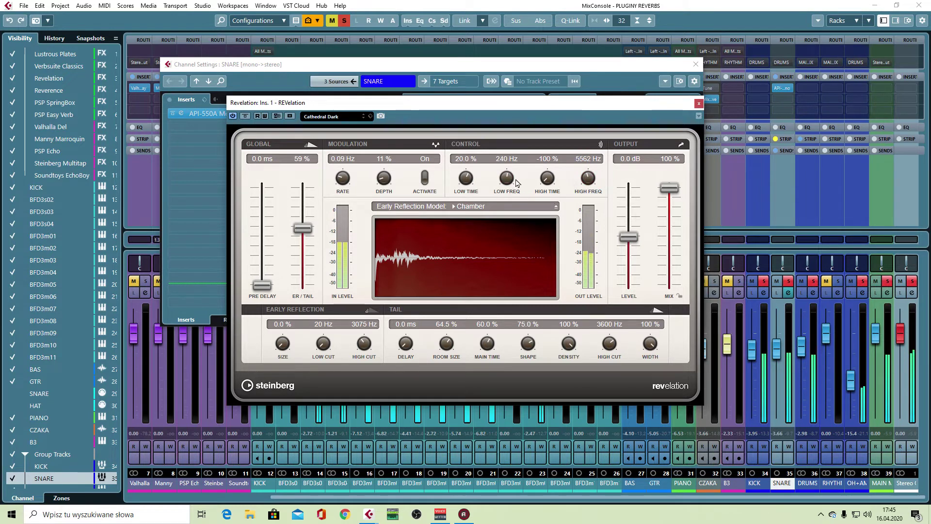
left_click_drag(547, 178, 547, 142)
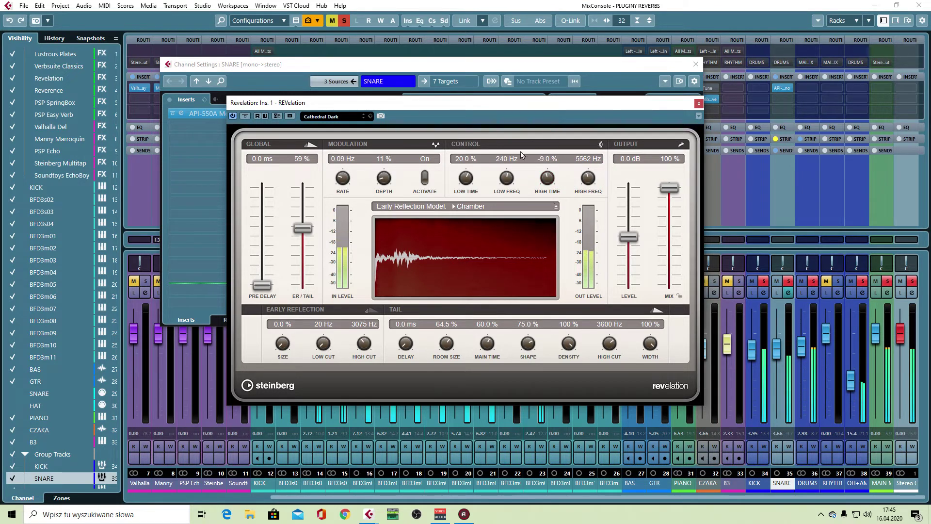
left_click_drag(466, 178, 455, 247)
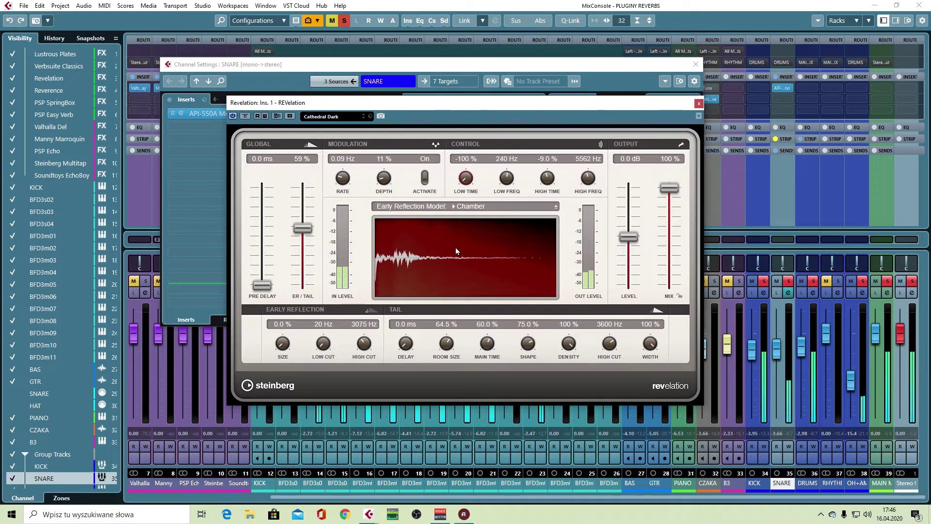
left_click_drag(547, 178, 556, 141)
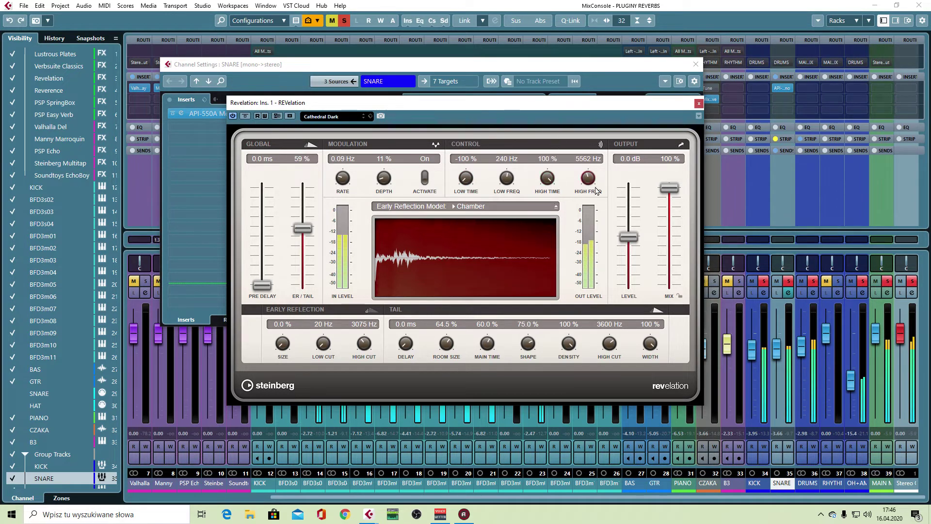
left_click_drag(466, 178, 465, 170)
mouse_move(588, 178)
left_mouse_down()
mouse_move(588, 164)
mouse_move(592, 181)
left_mouse_up()
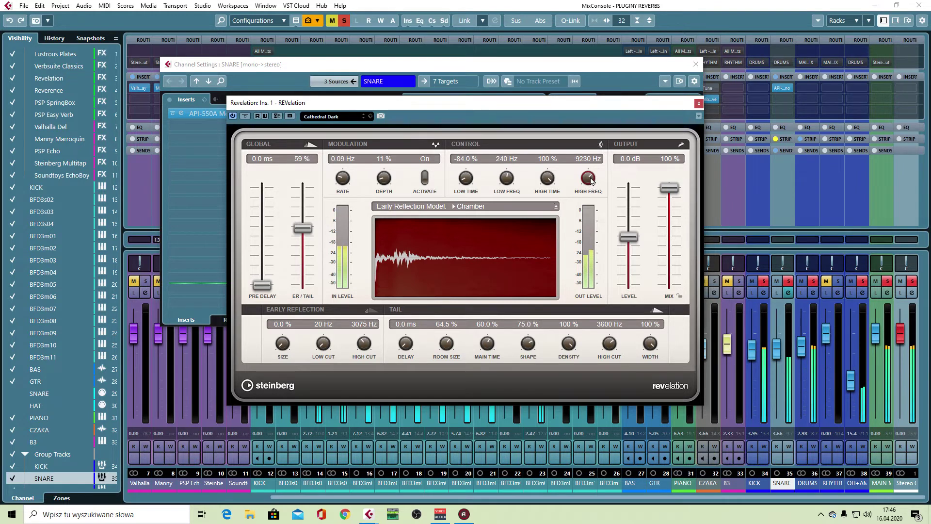
left_click_drag(547, 178, 549, 220)
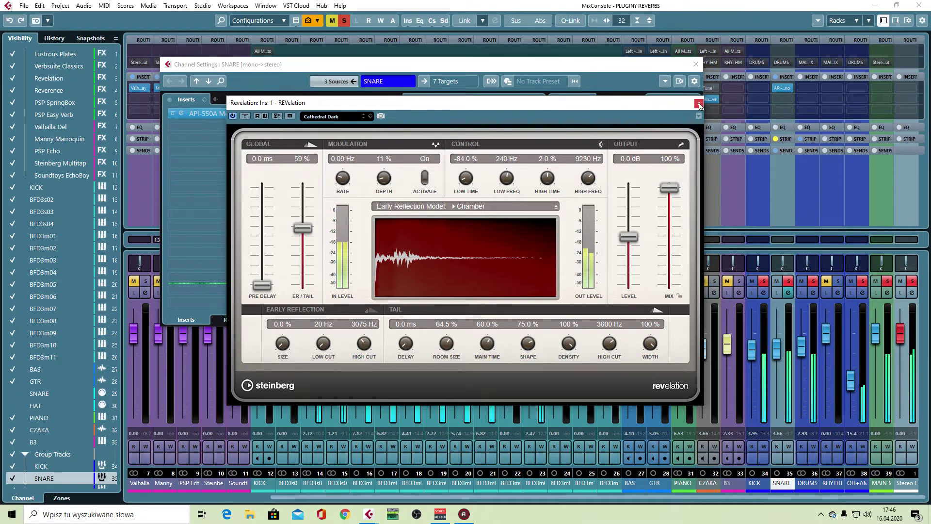
Close the Revelation editor, switch the snare to the Reverence send, and open its REVerence effect for editing.
left_click(698, 104)
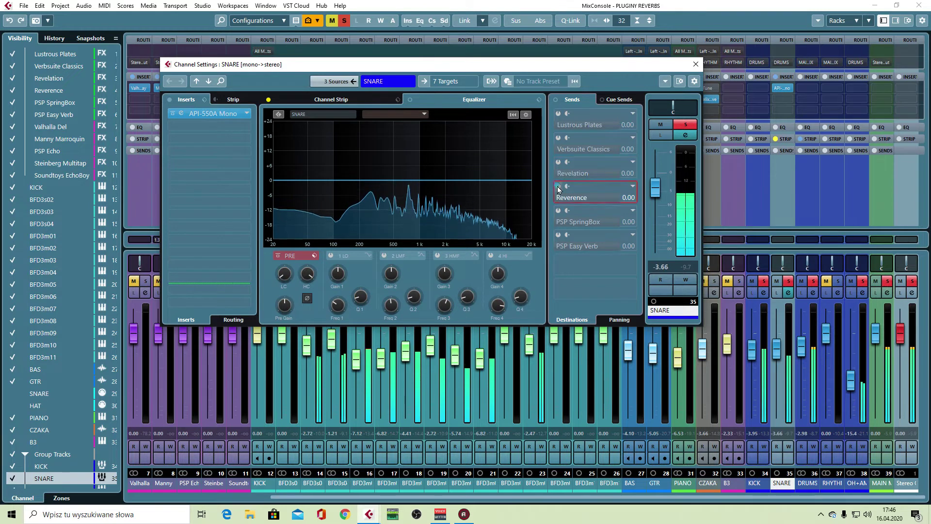
right_click(584, 197)
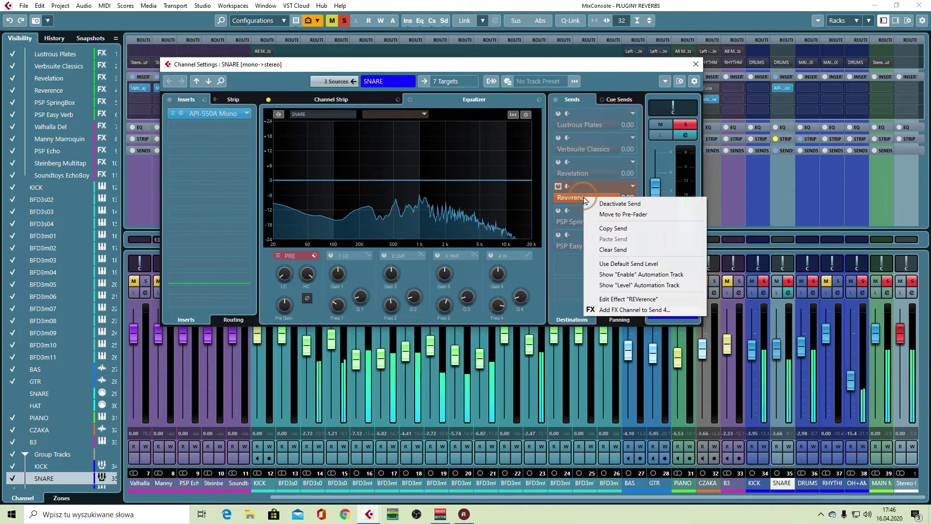
left_click(662, 299)
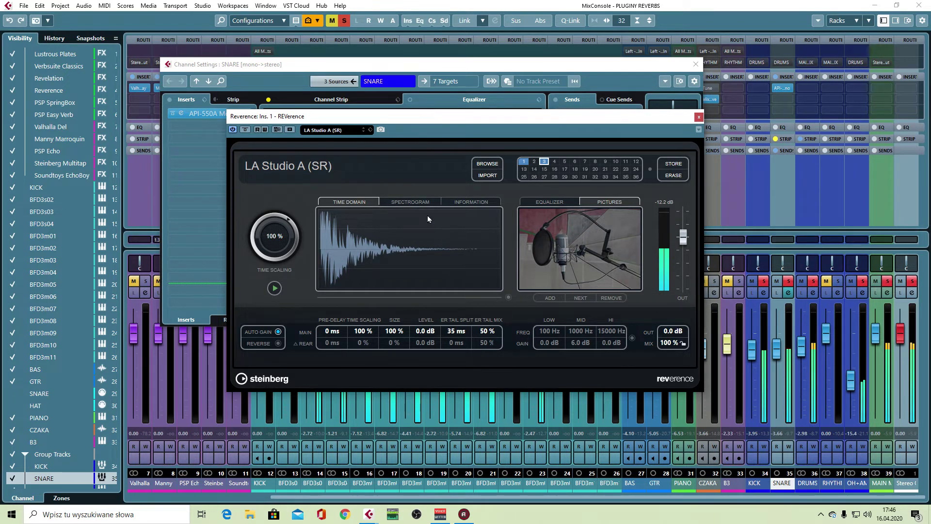
Load the Ny Studio A A (SR) preset in REVerence.
left_click(332, 130)
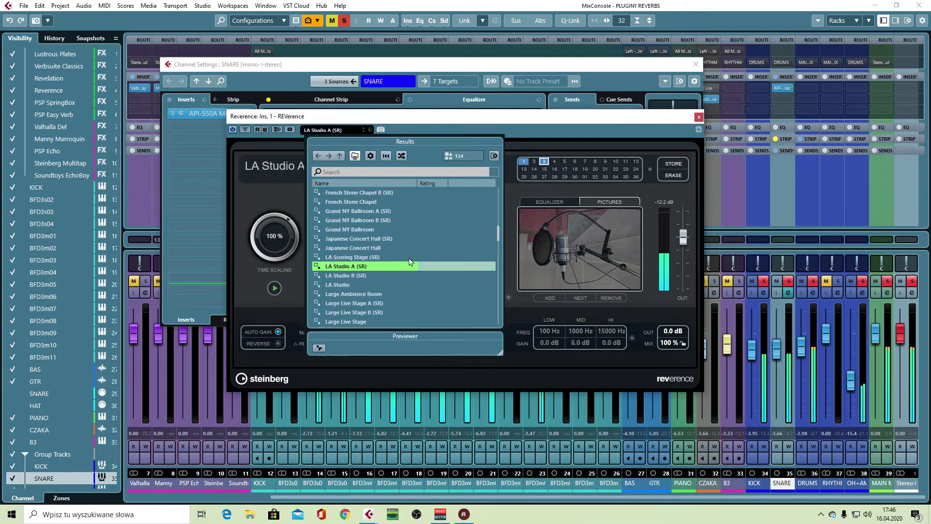
scroll(407, 262, "down", 8)
scroll(394, 291, "up", 3)
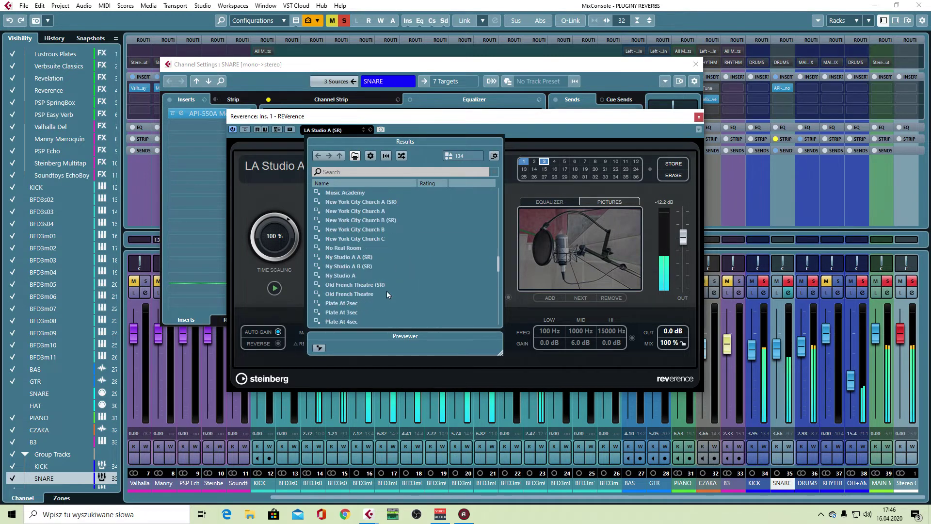
double_click(348, 258)
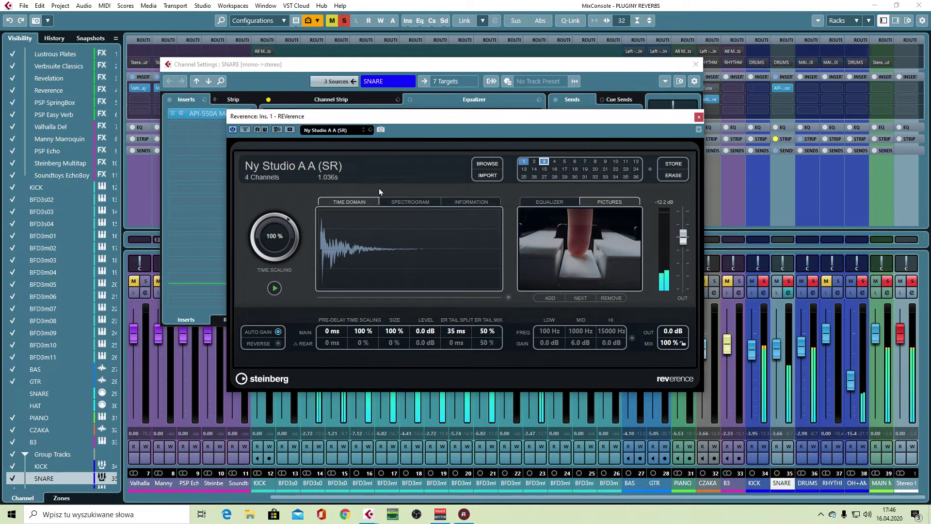
Load the Large Viennese Hall 1 preset in REVerence and try its impulse response in reverse.
left_click(340, 130)
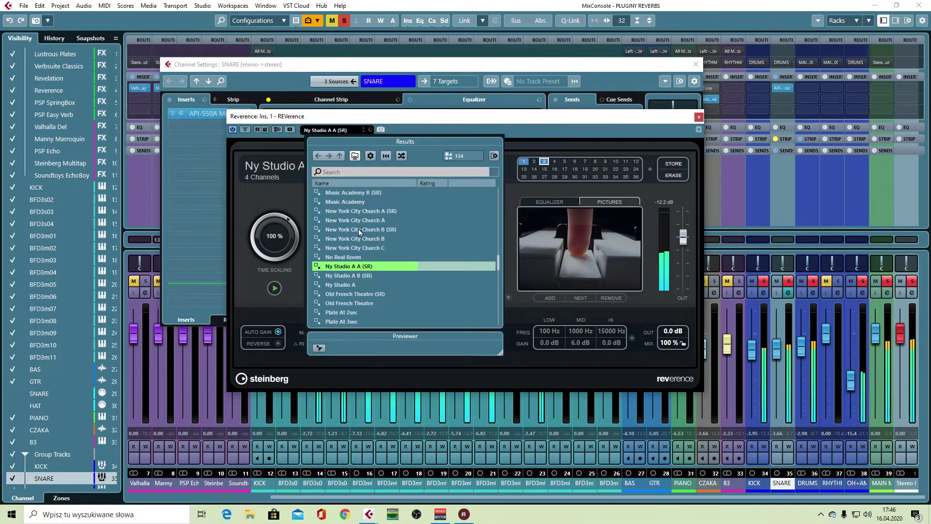
scroll(397, 249, "up", 5)
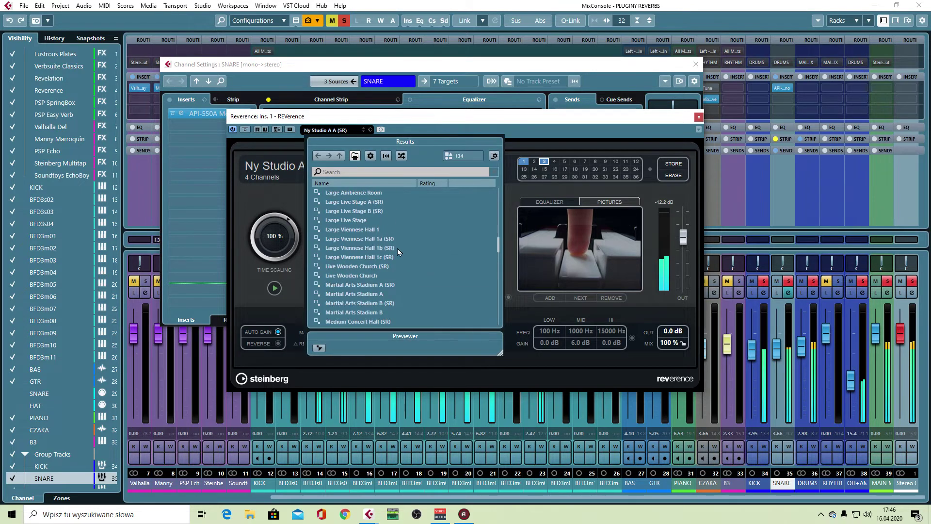
double_click(356, 230)
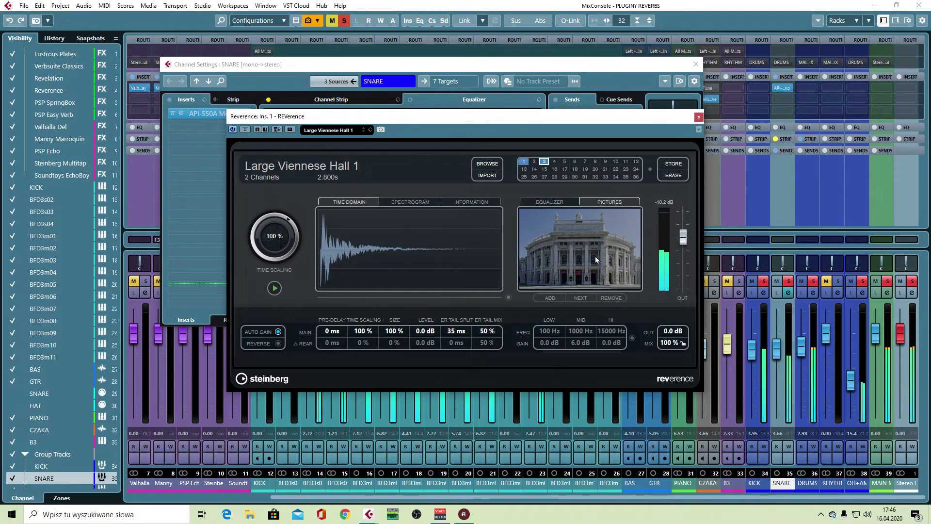
left_click(278, 343)
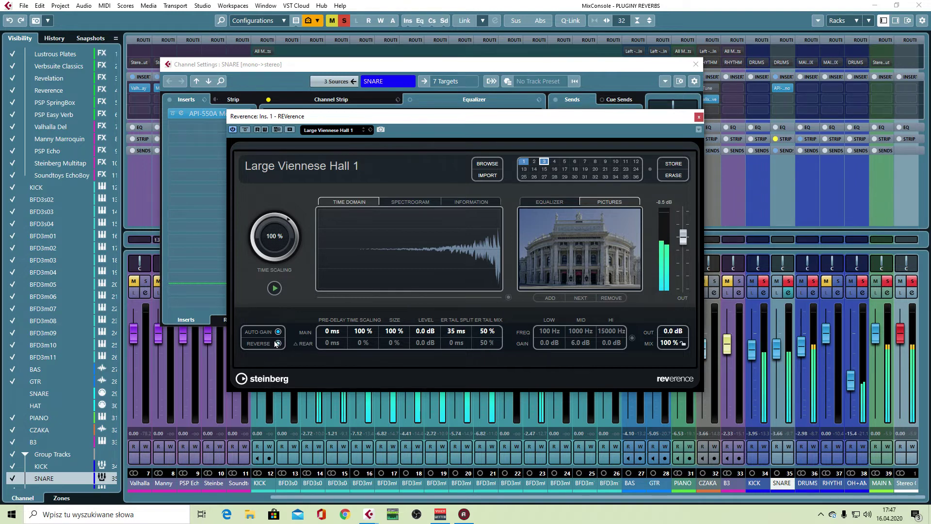
left_click(304, 344)
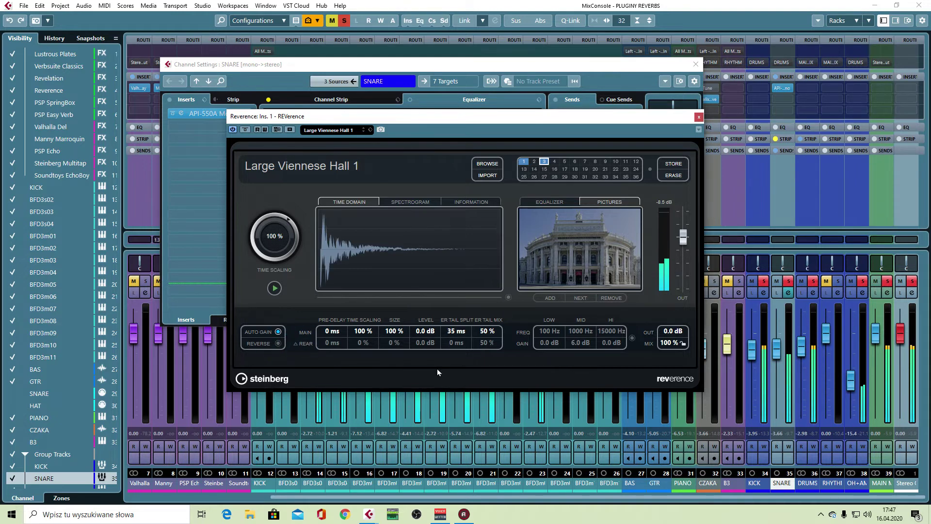
Set the main ER tail split to 47 ms and audition the impulse response several times.
left_click_drag(460, 333, 460, 317)
left_click(271, 284)
left_click(272, 284)
left_click(271, 284)
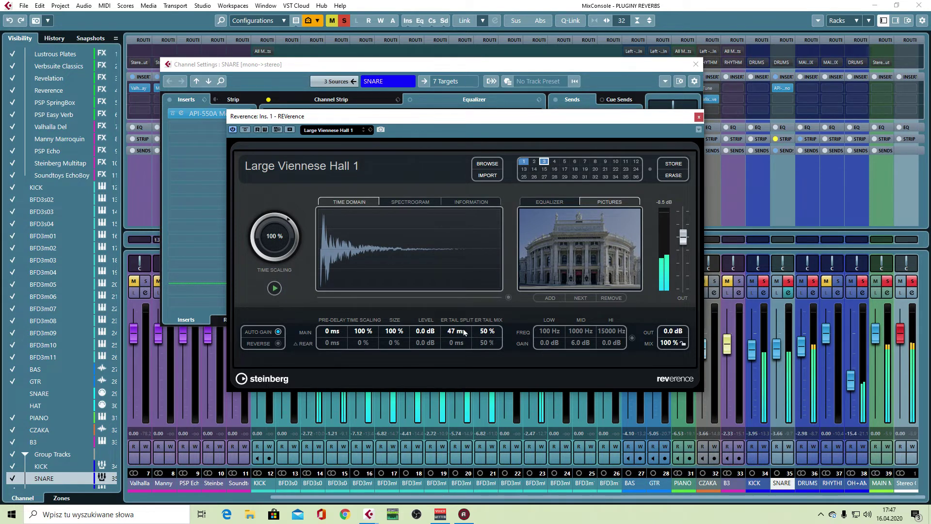
left_click(273, 287)
left_click(272, 287)
left_click(273, 287)
Audition the hall with time scaling at 111%, and set the time scaling to 82%.
left_click_drag(270, 227, 271, 228)
left_click(274, 286)
left_click(274, 288)
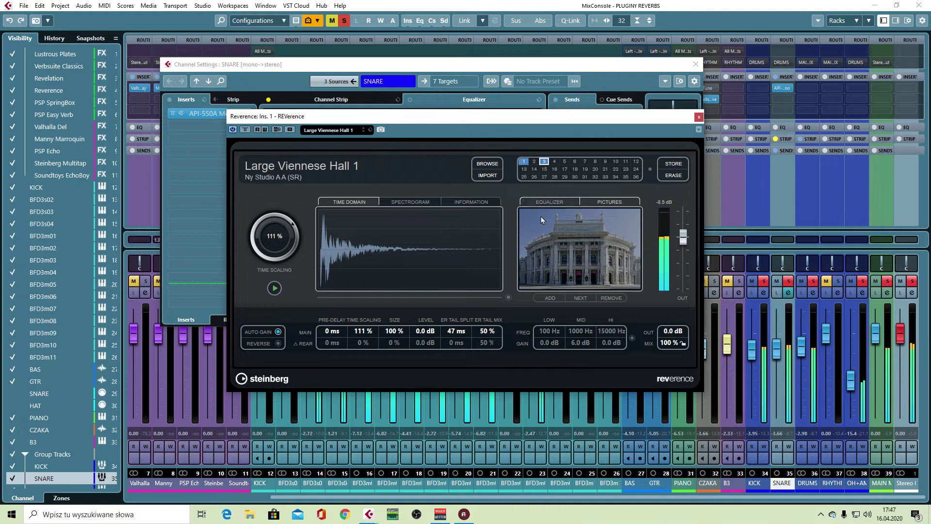
left_click_drag(279, 231, 287, 266)
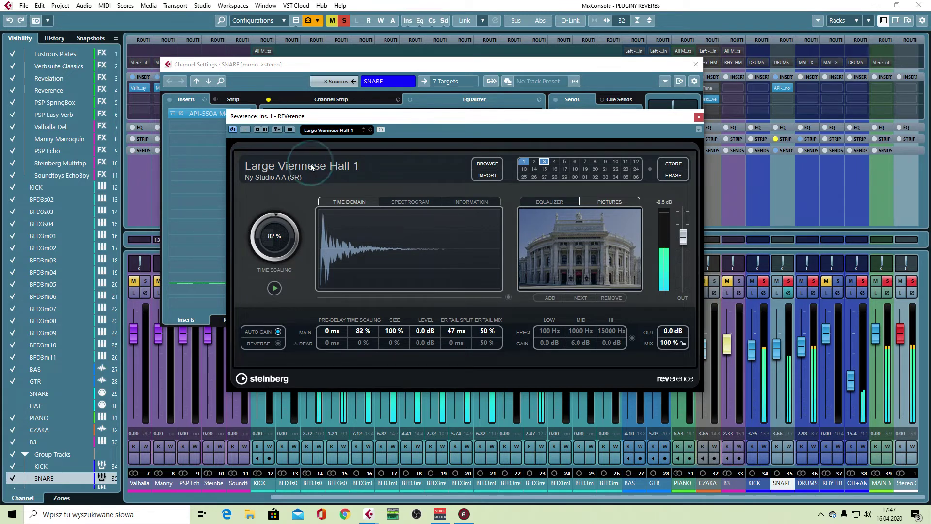
Load the Metal Master program into the current REVerence slot and set its time scaling to 105%.
left_click(486, 165)
scroll(419, 277, "down", 5)
scroll(459, 287, "down", 6)
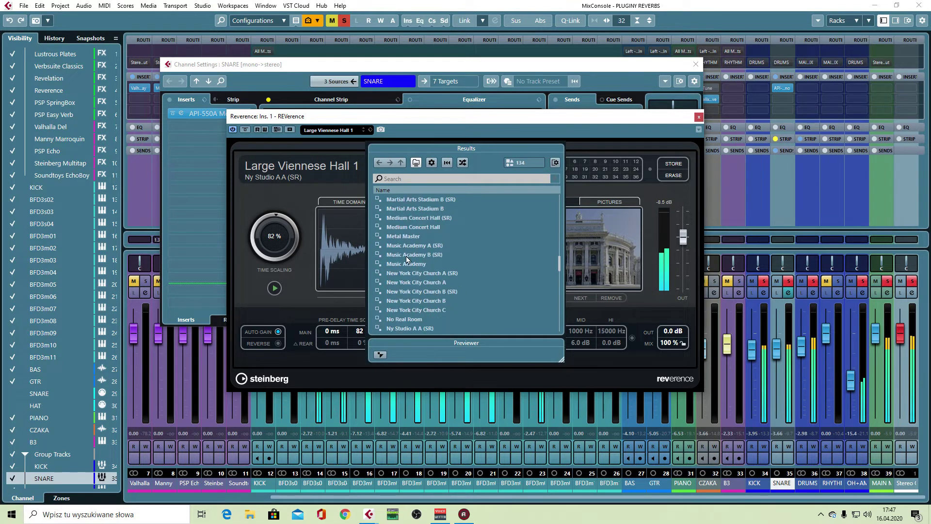
double_click(403, 236)
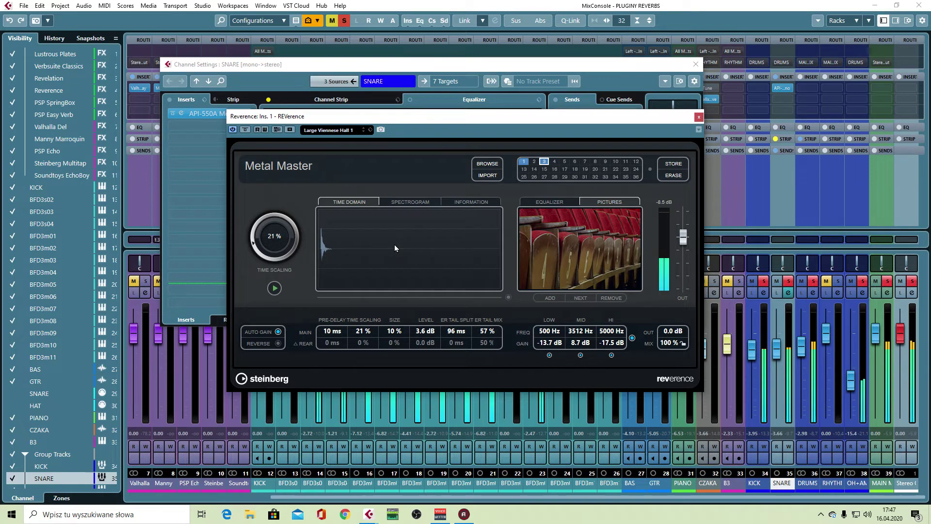
left_click_drag(274, 237, 273, 193)
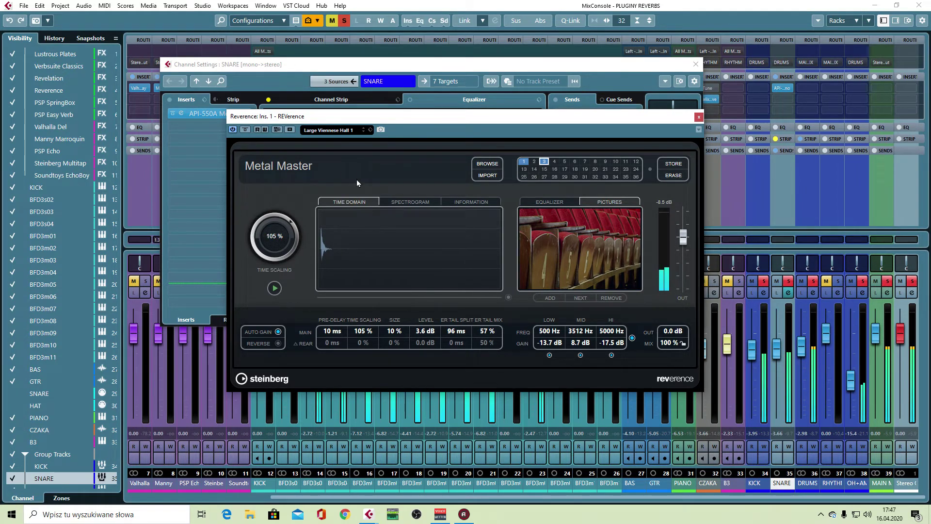
Load the Tunnel preset in REVerence.
left_click(338, 128)
scroll(396, 273, "down", 3)
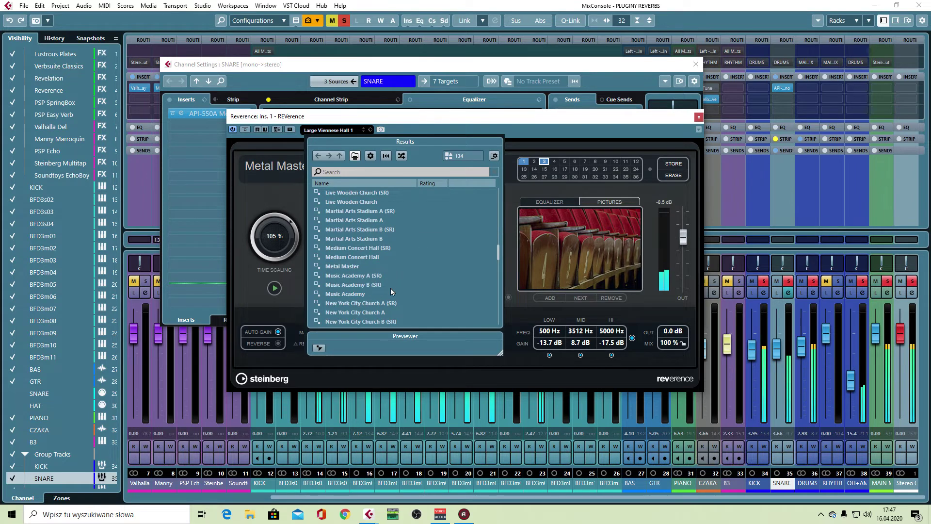
scroll(384, 277, "down", 5)
scroll(391, 280, "down", 5)
scroll(391, 279, "down", 6)
left_click(341, 285)
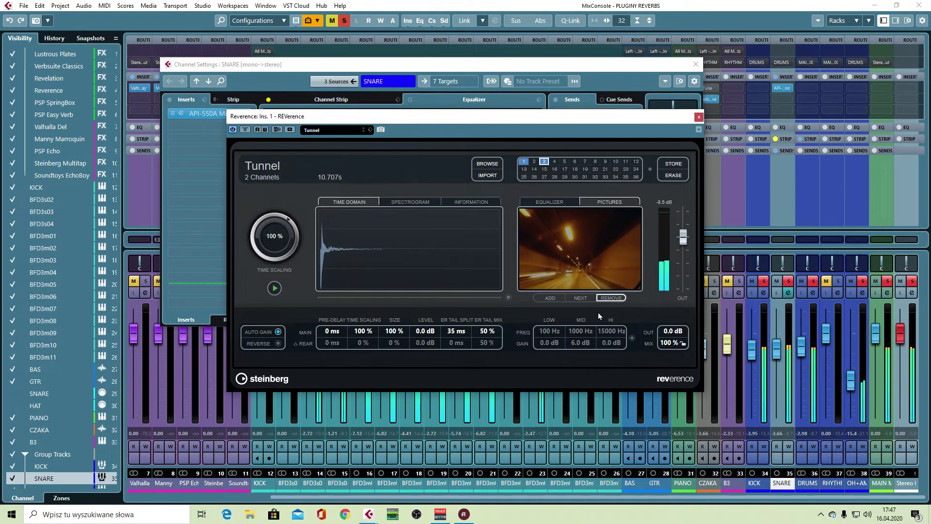
Set the REVerence output level to 3.1 dB and try the Tunnel impulse in reverse.
left_click_drag(673, 331, 669, 287)
left_click(278, 343)
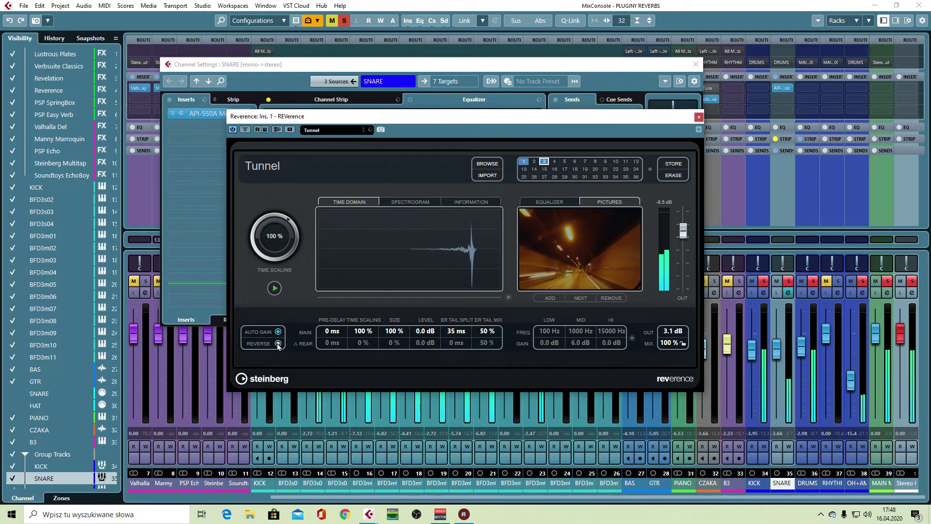
left_click(278, 344)
Show and activate the REVerence equalizer for Tunnel, and try the reversed impulse with it.
left_click(558, 202)
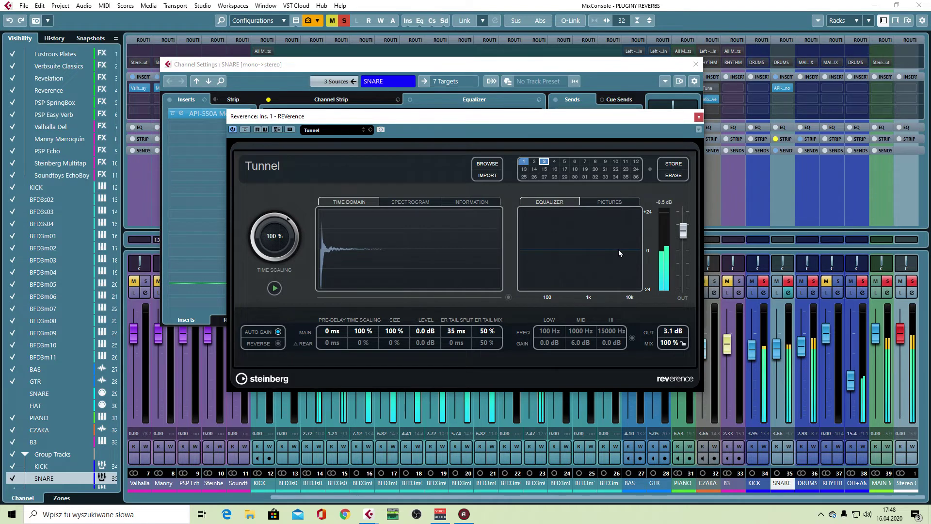
left_click(632, 337)
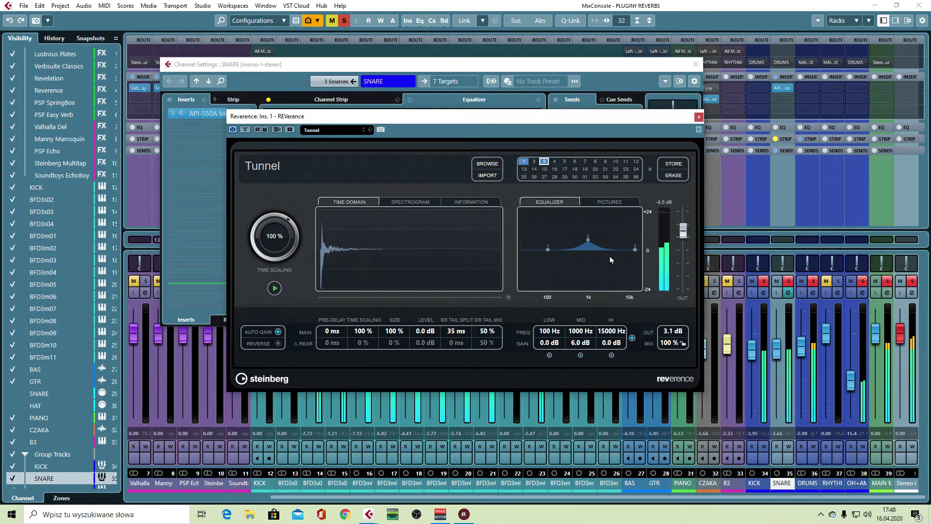
left_click(278, 344)
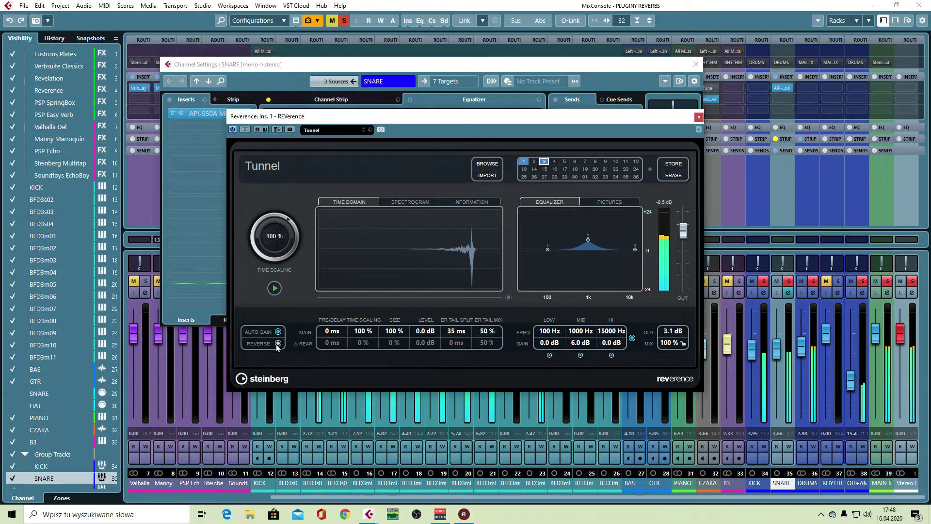
left_click(278, 344)
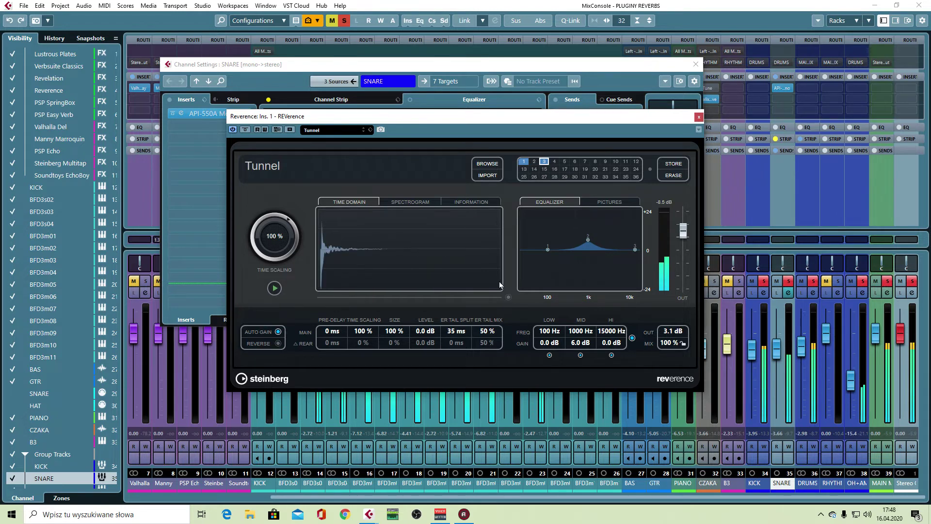
Close and reopen the REVerence editor from the snare send, and load the Voices From Twilight preset.
left_click(699, 117)
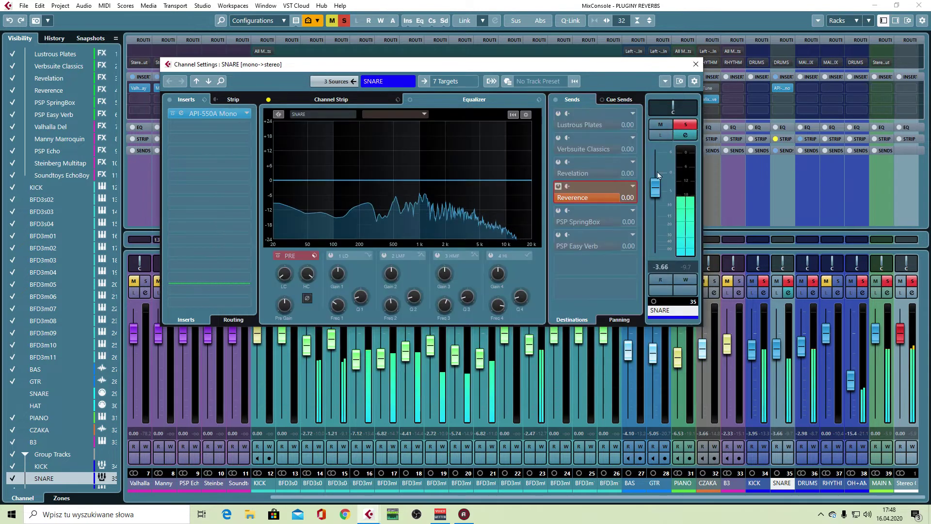
right_click(580, 200)
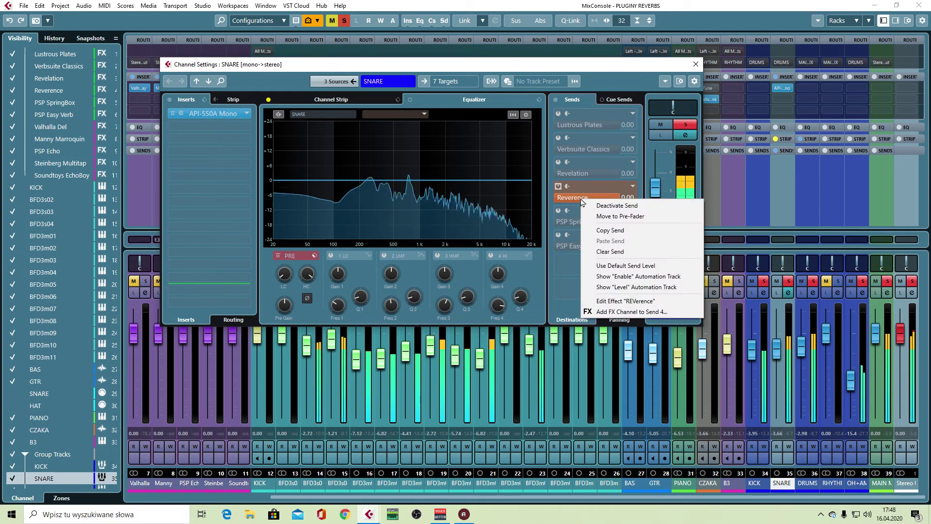
left_click(626, 301)
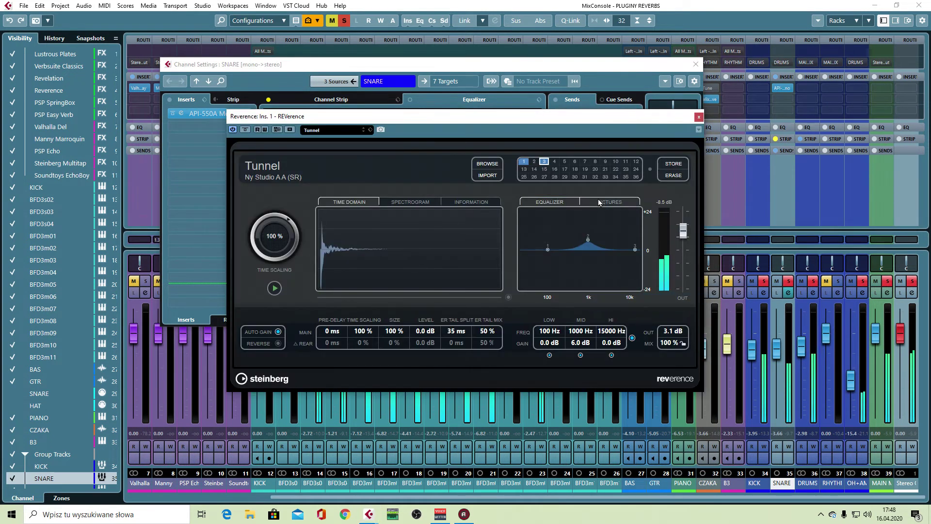
left_click(333, 131)
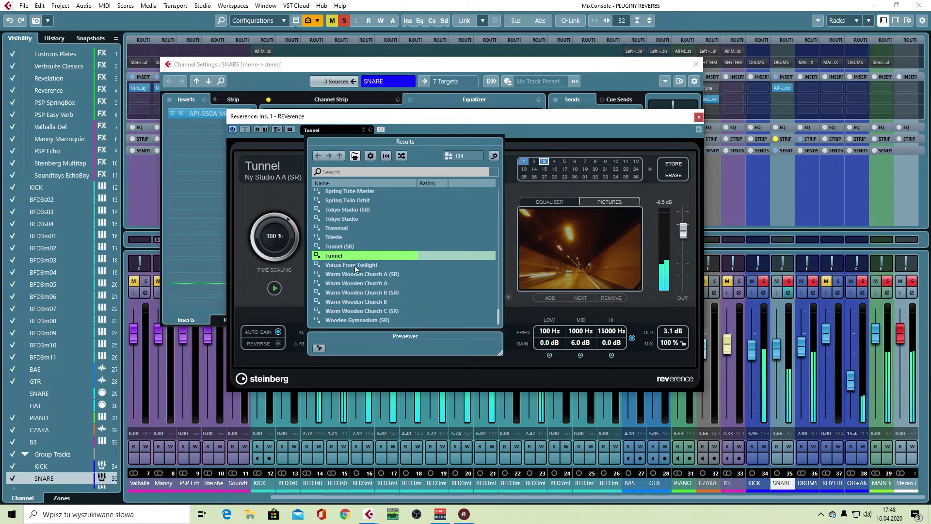
double_click(355, 266)
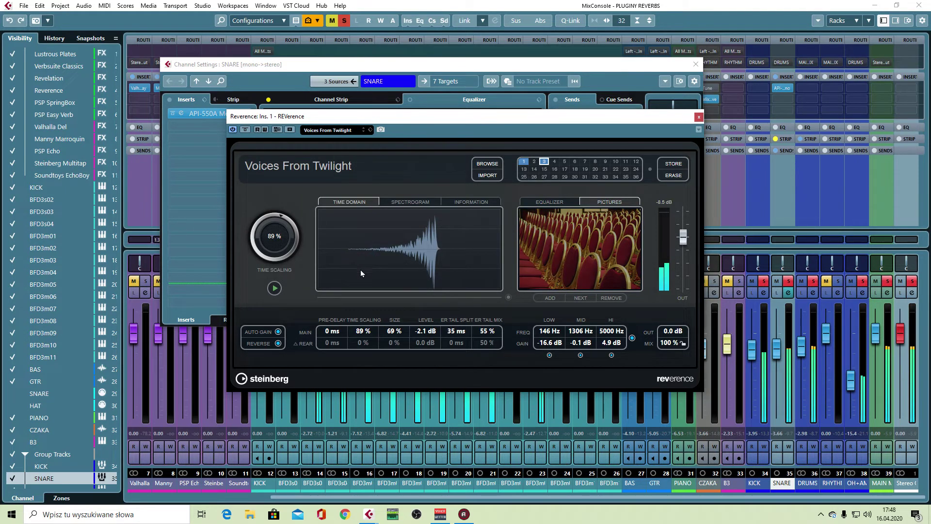
Turn off Reverse for Voices From Twilight and compare the sound with Auto Gain off and on.
left_click(275, 343)
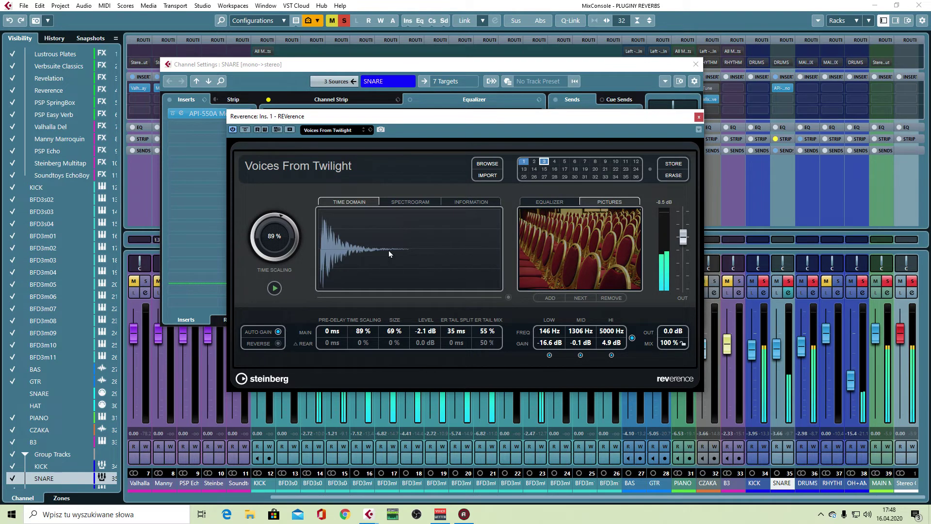
left_click(278, 332)
left_click(278, 333)
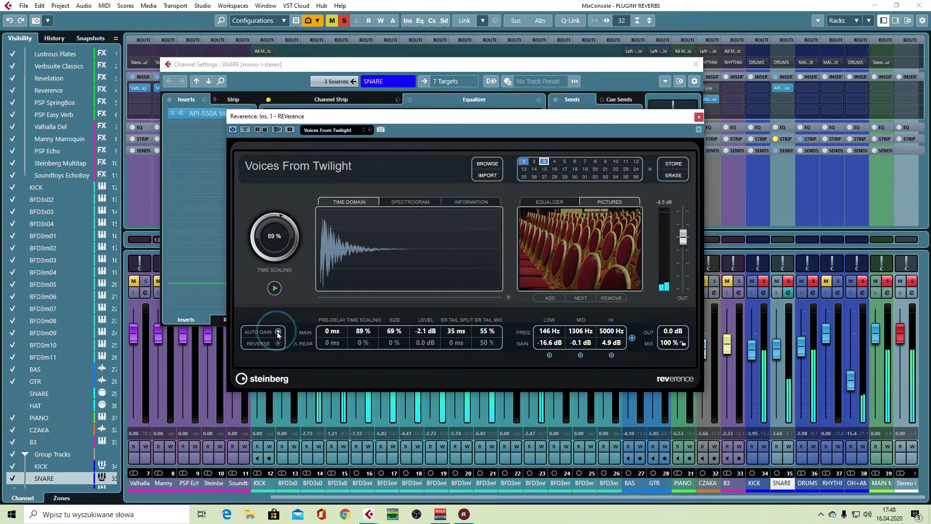
Examine the spectrogram and the impulse response information of Voices From Twilight.
left_click(432, 202)
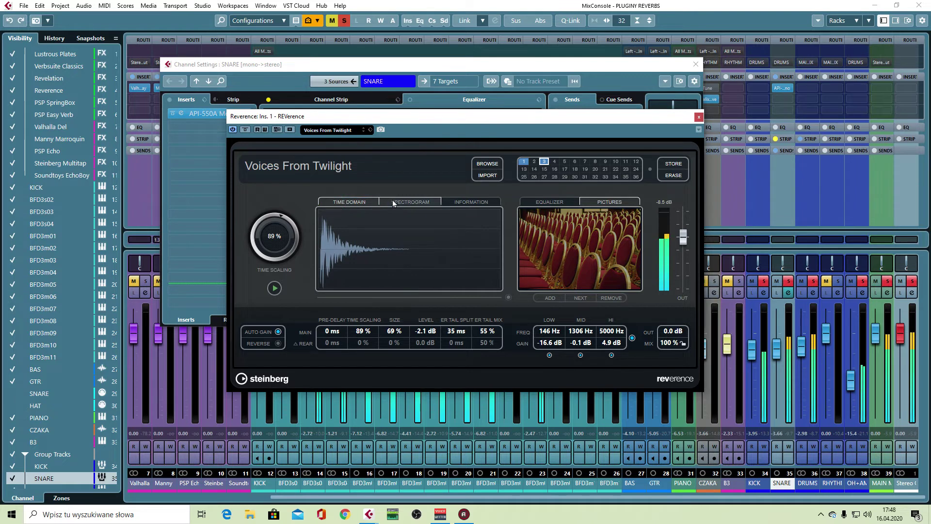
left_click(470, 202)
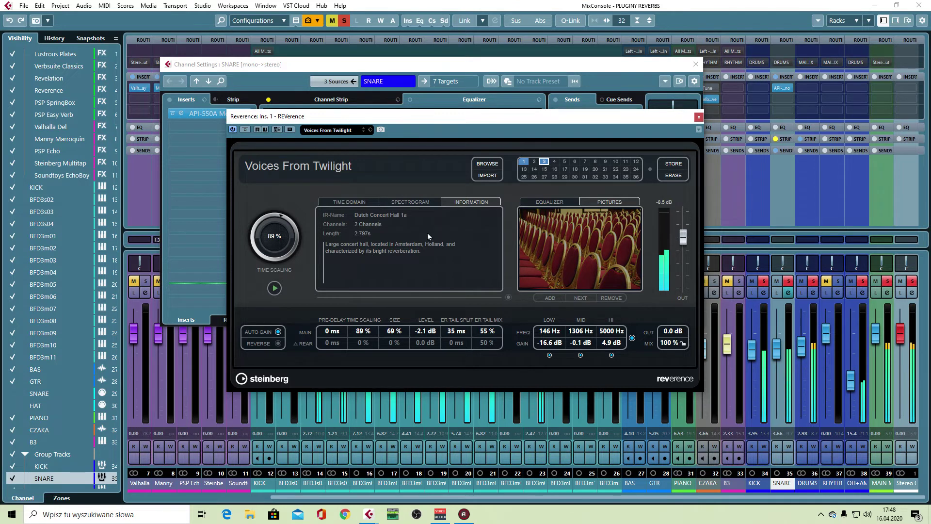
Close REVerence, swap the active snare send from Reverence to PSP SpringBox, and open the SpringBox editor.
left_click(699, 116)
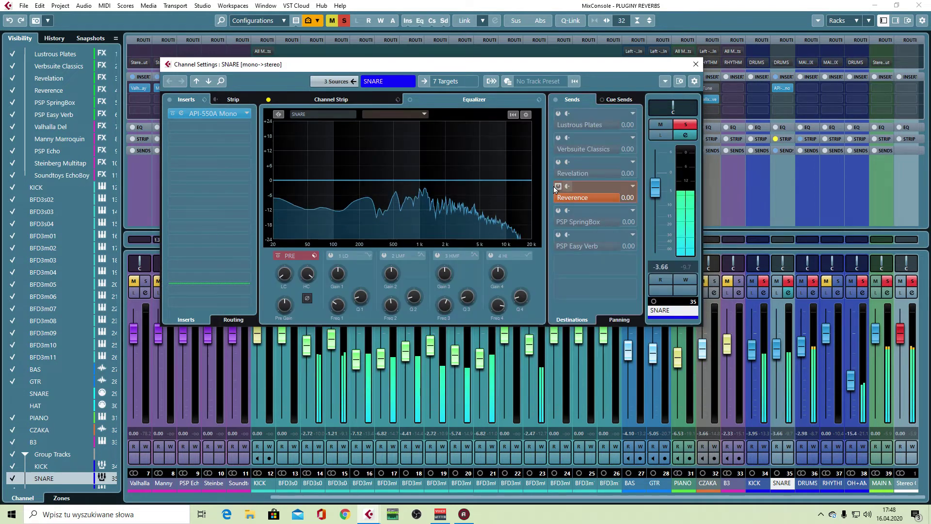
left_click(558, 211)
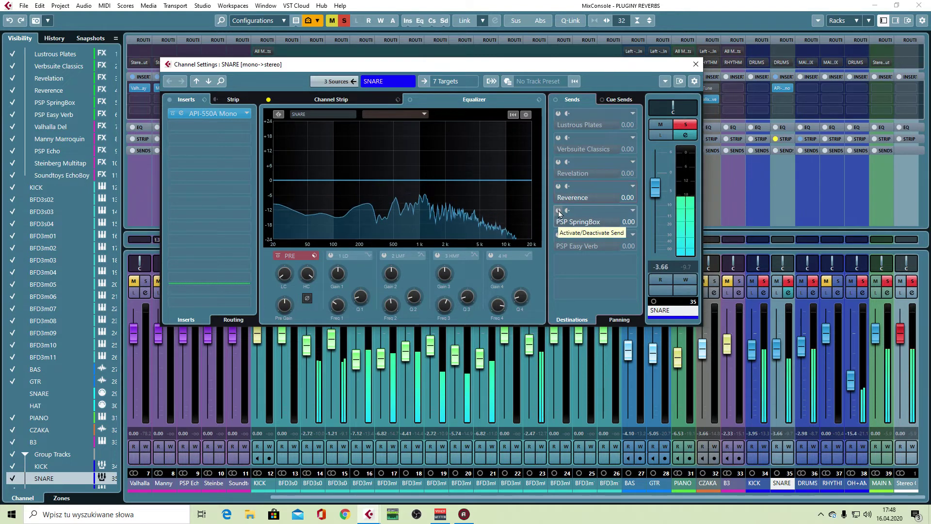
left_click(558, 211)
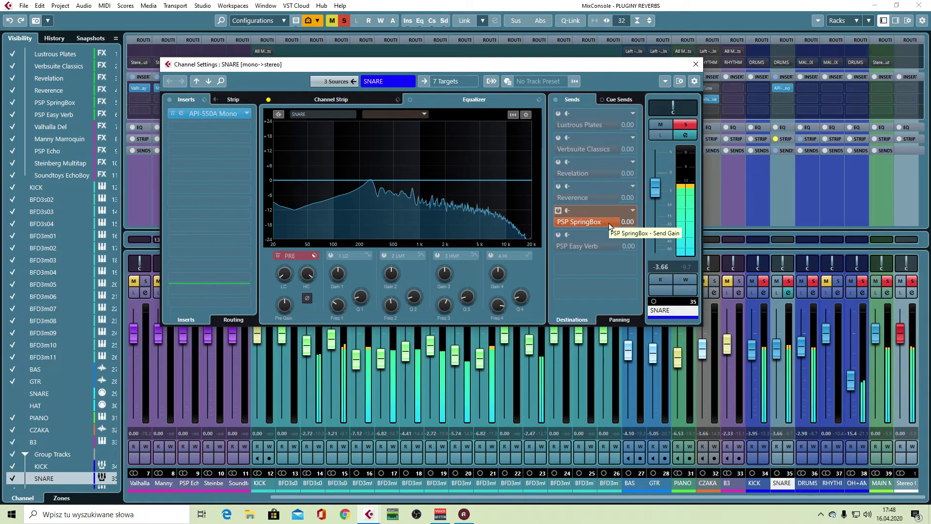
right_click(582, 225)
left_click(631, 323)
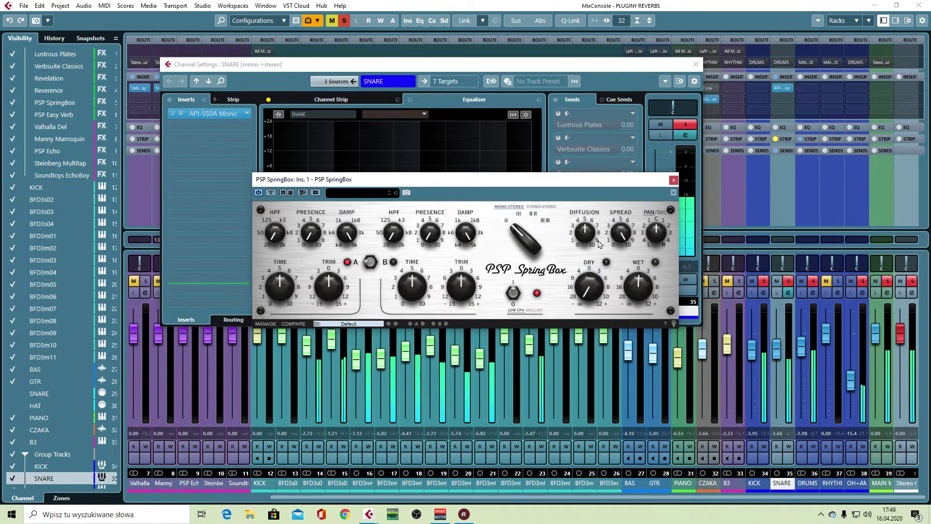
Try the SpringBox spring tank selector and adjust the Diffusion and Spread amounts.
mouse_move(530, 239)
left_mouse_down()
mouse_move(532, 217)
mouse_move(525, 248)
left_mouse_up()
left_click_drag(584, 244, 621, 227)
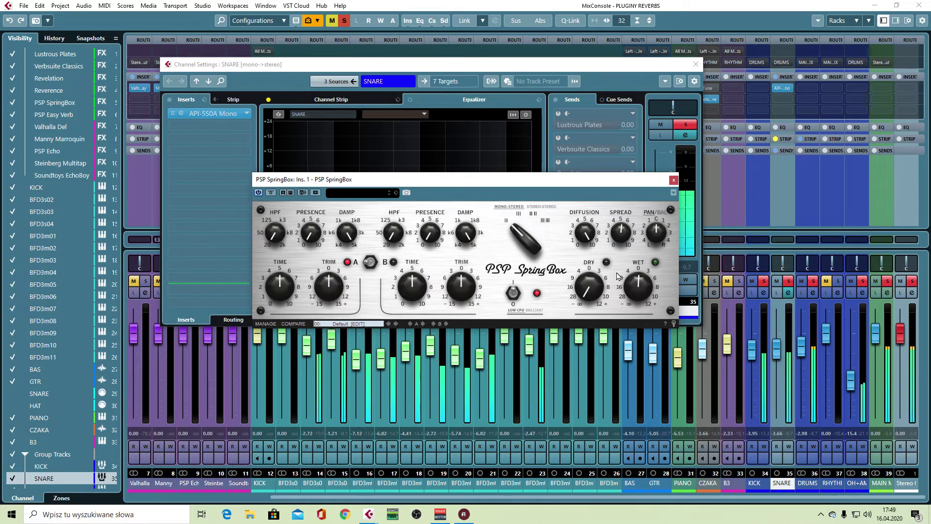
left_click_drag(589, 234, 585, 265)
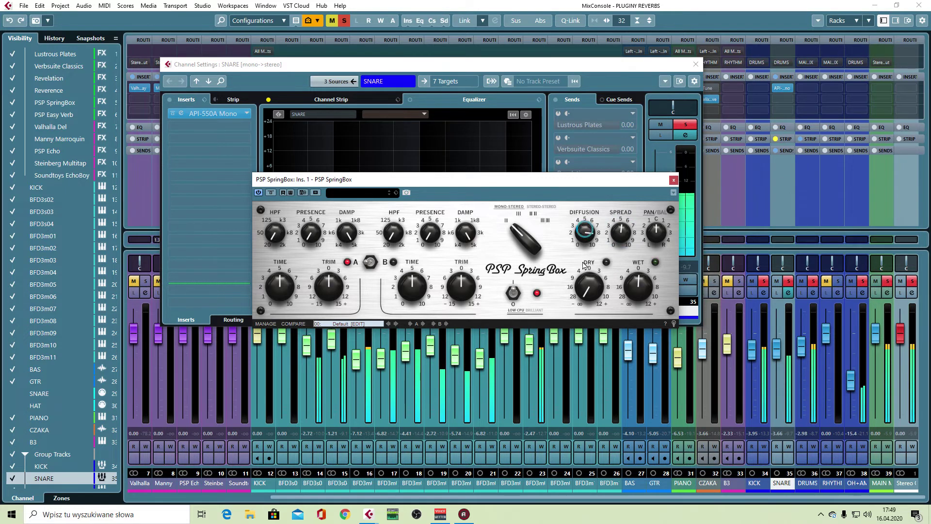
left_click_drag(621, 237, 620, 314)
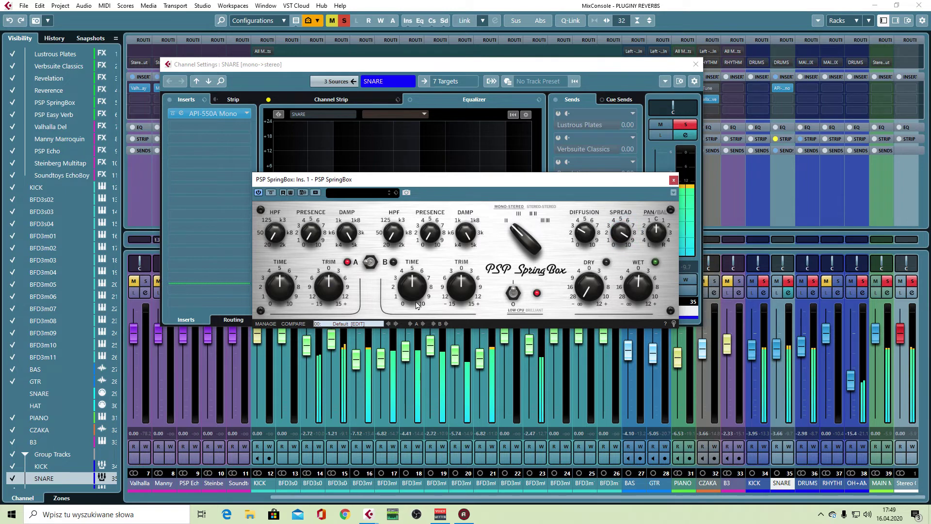
Try different Time, HPF, Presence and Damp amounts on SpringBox setup A, and compare it with setup B.
left_click_drag(334, 293, 279, 263)
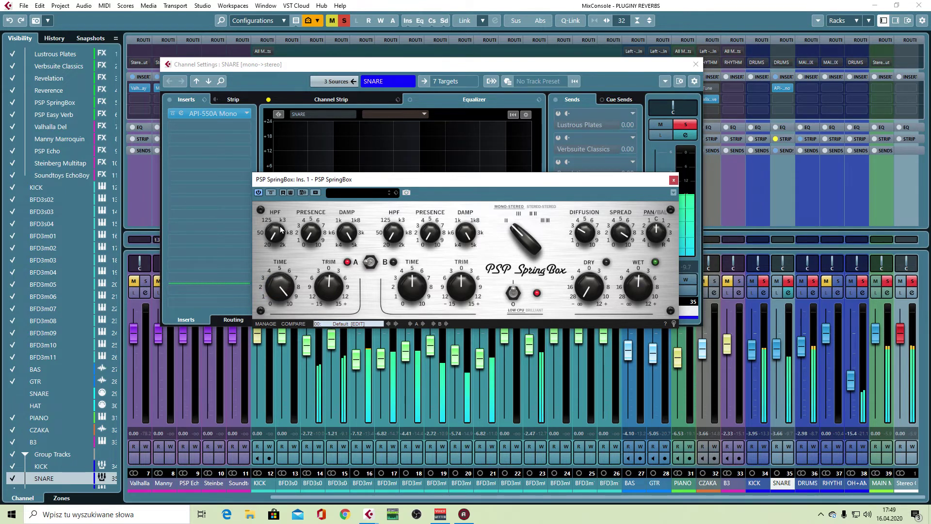
left_click_drag(274, 252, 277, 288)
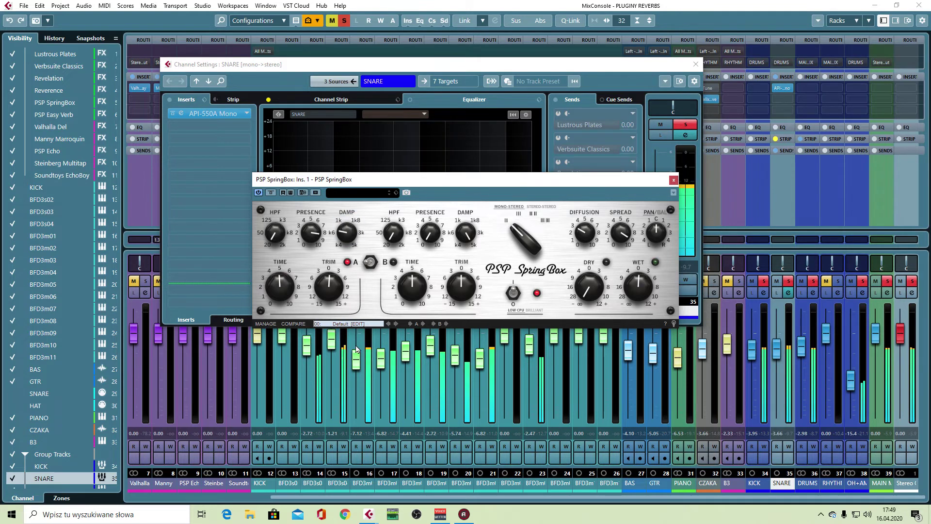
left_click(370, 263)
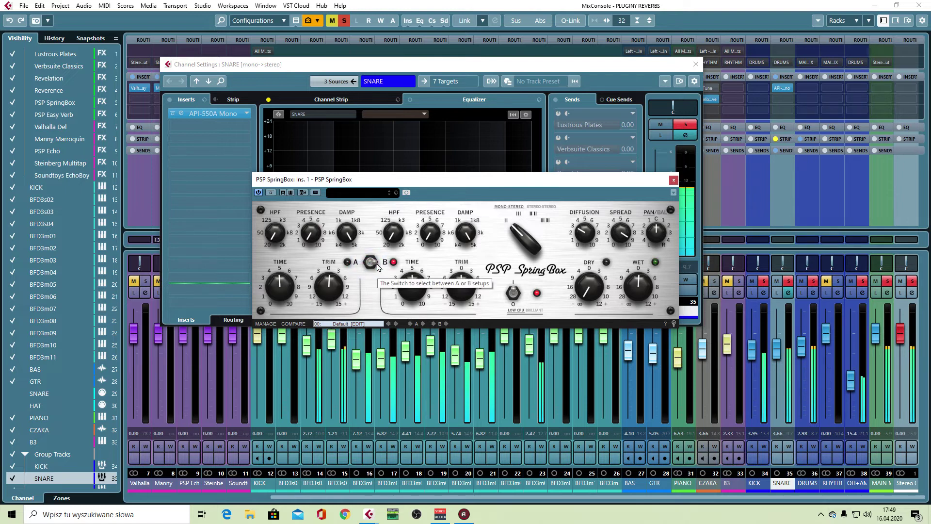
left_click(376, 264)
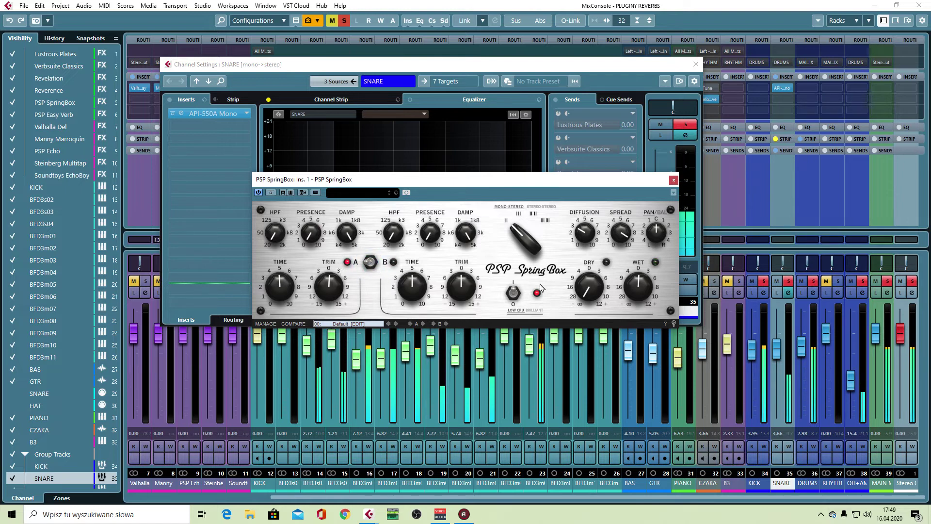
Compare the SpringBox spring tank configurations and quality modes, ending on the two-spring mono-stereo setting with Brilliant quality.
left_click(537, 245)
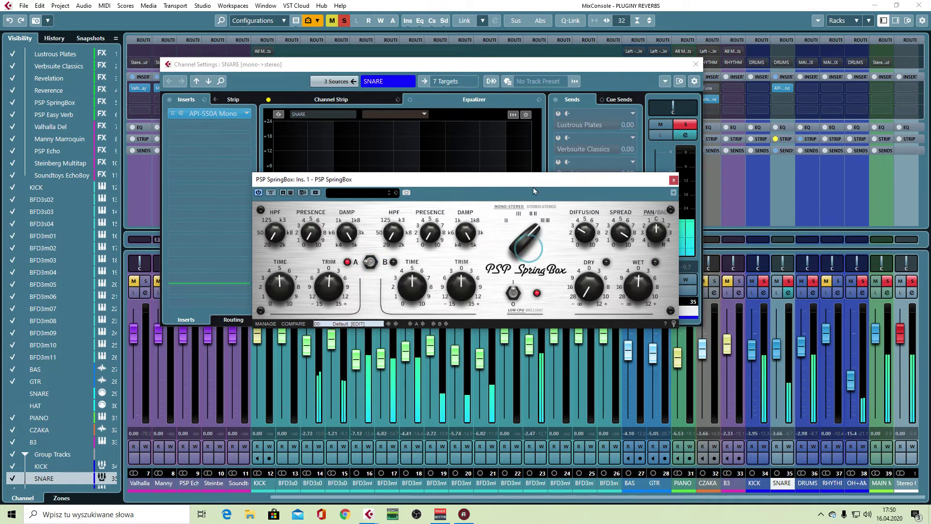
left_click(532, 232)
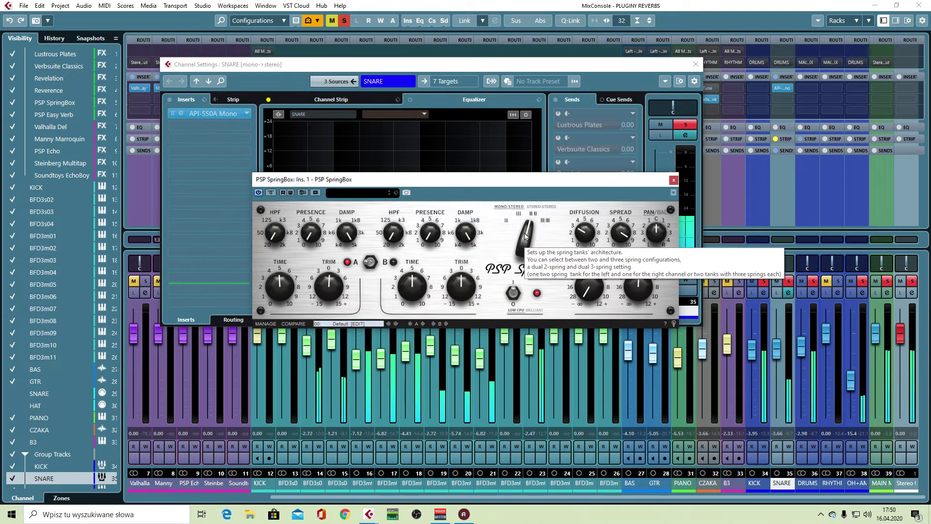
left_click(531, 314)
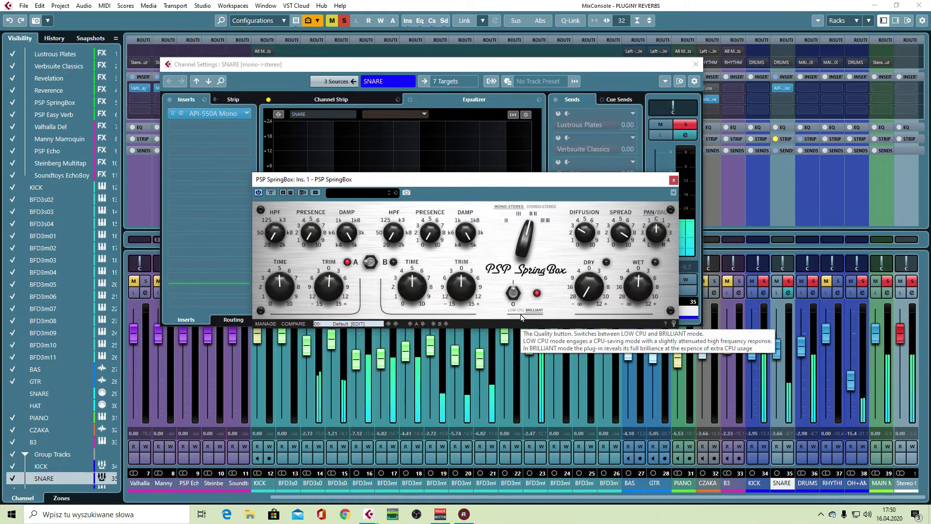
left_click(533, 314)
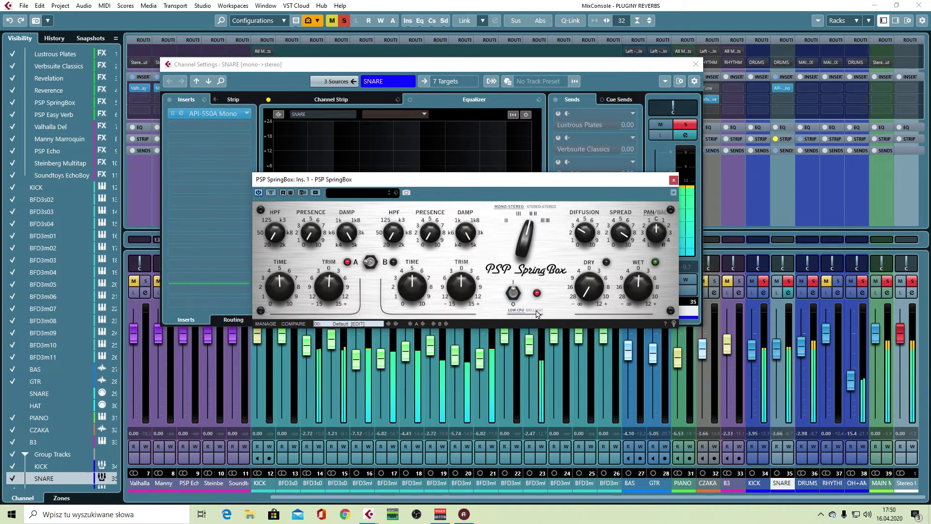
left_click(536, 312)
left_click(526, 239)
left_click(519, 309)
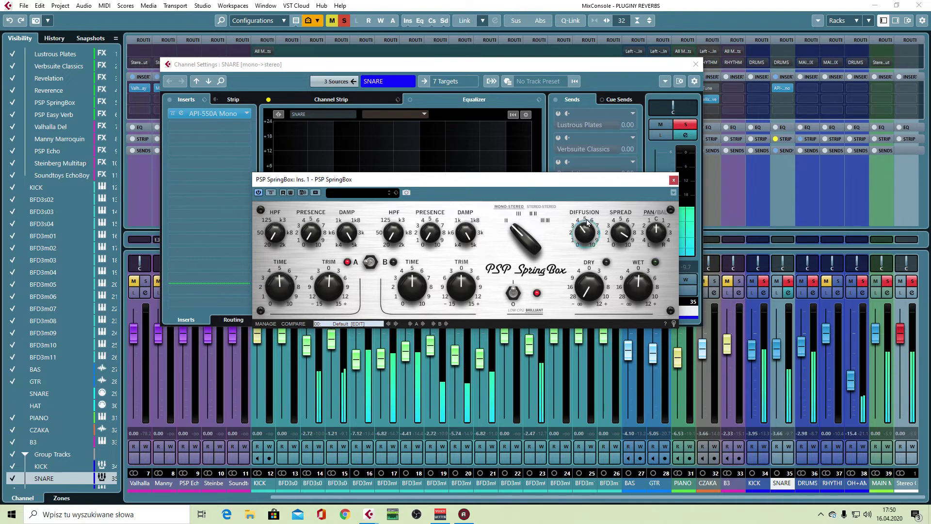
Readjust the SpringBox Diffusion amount and close its editor.
left_click_drag(585, 234, 577, 263)
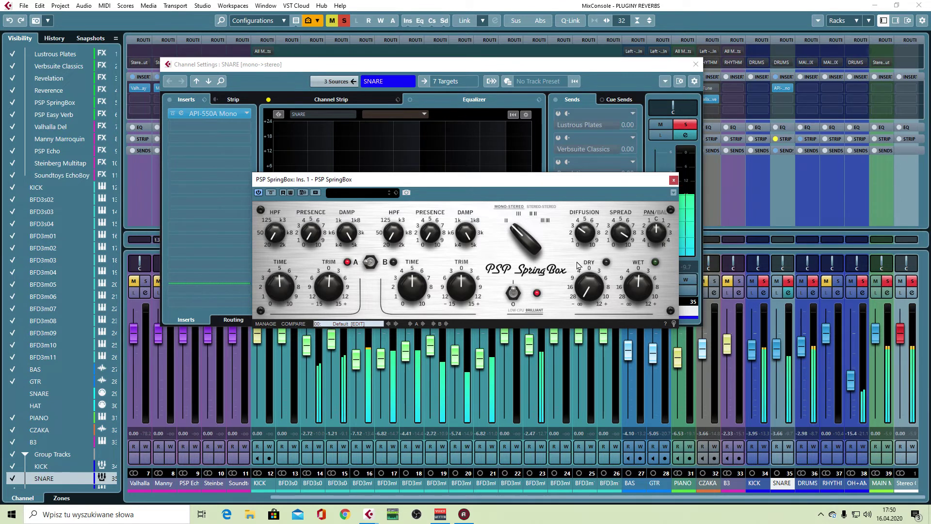
left_click(673, 181)
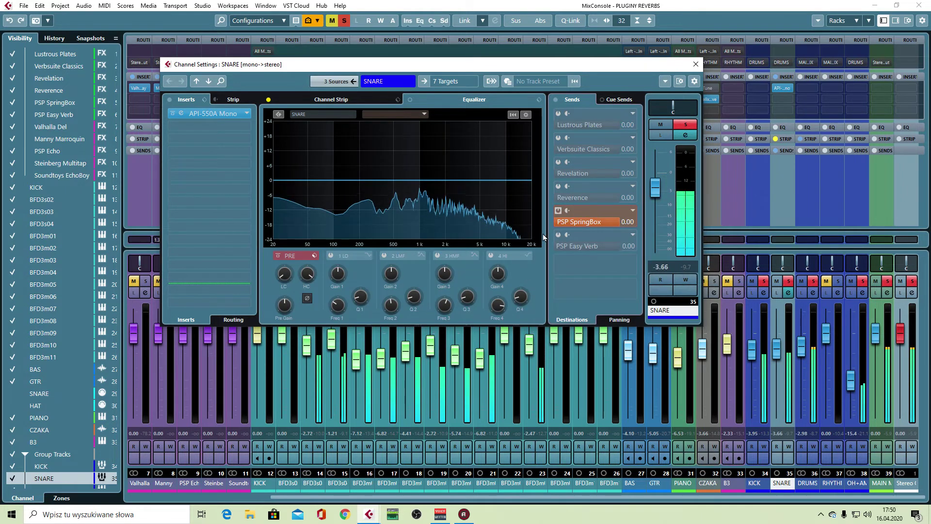
Swap the active snare send from PSP SpringBox to PSP Easy Verb, and open the EasyVerb editor clear of the inserts.
left_click(558, 210)
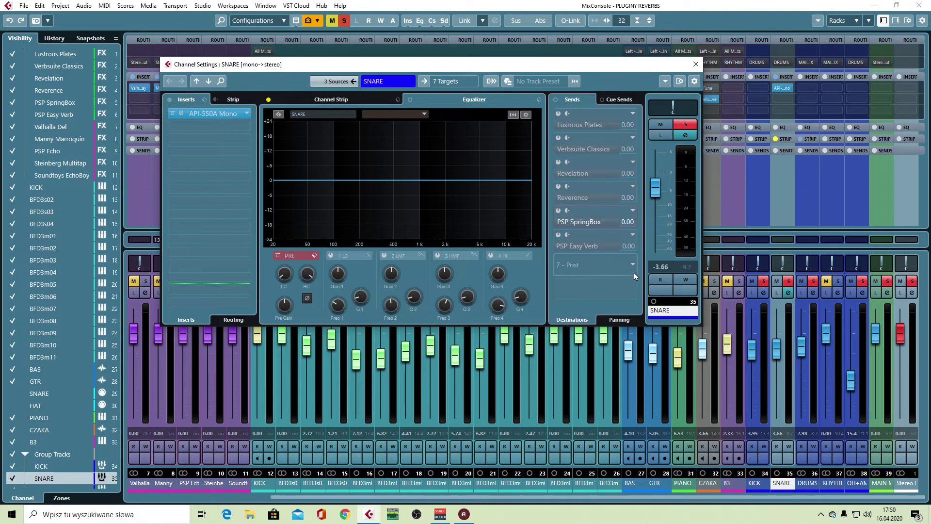
left_click(559, 235)
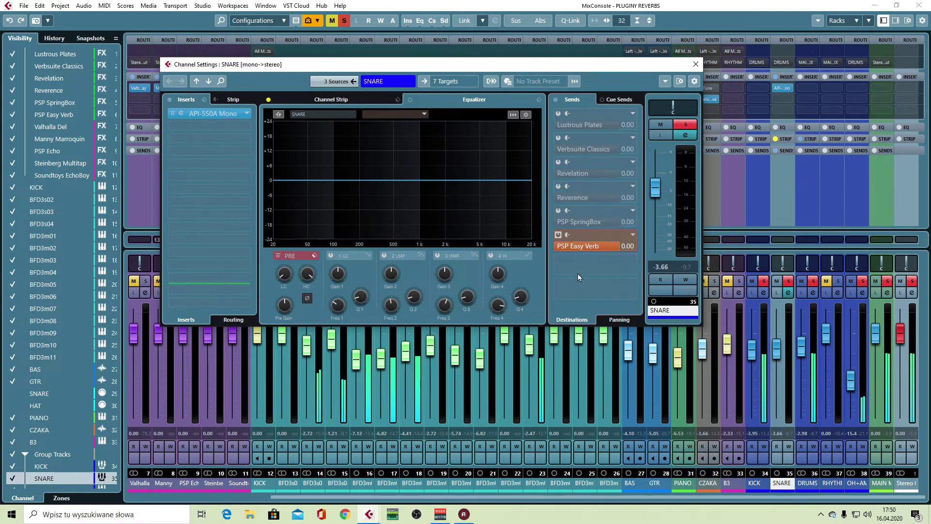
right_click(595, 252)
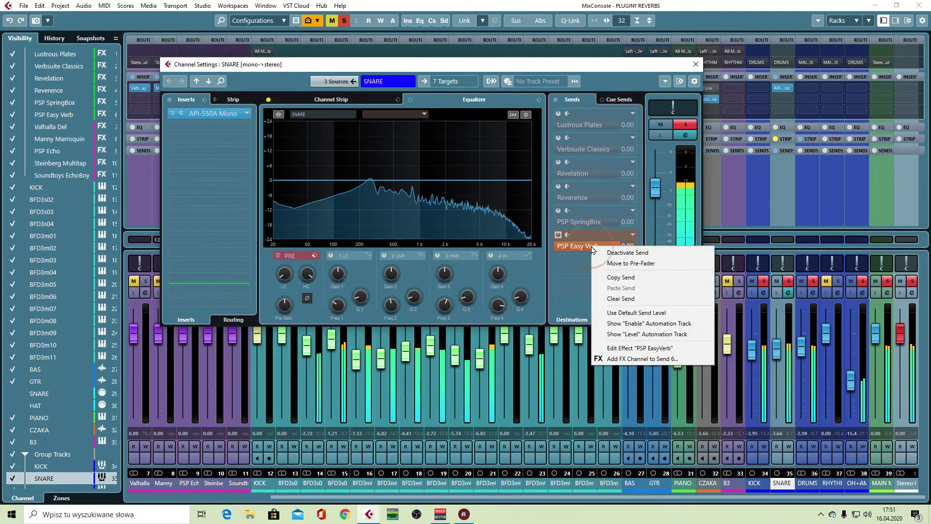
left_click(626, 349)
left_click_drag(219, 107, 402, 109)
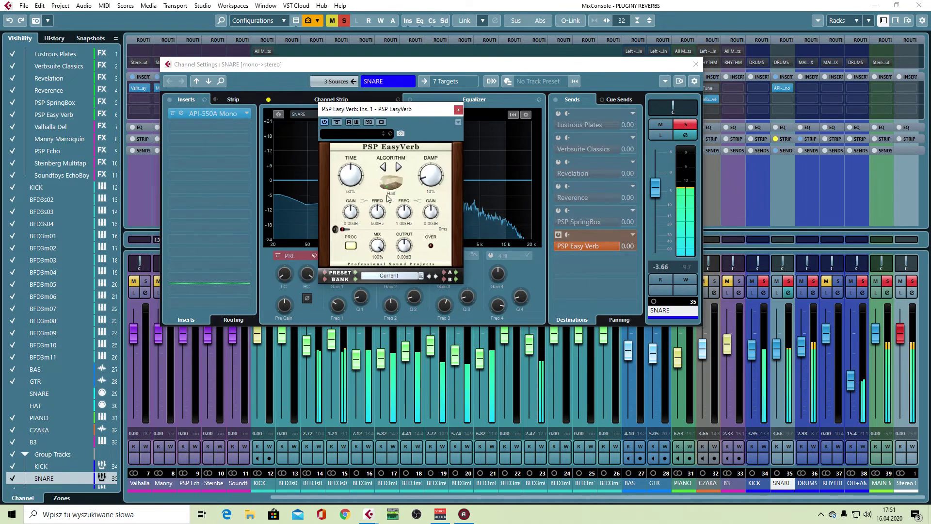
Audition the EasyVerb reverb algorithms on the snare, including Plate, Ambience and Chamber, and stop on Ambience.
left_click(398, 167)
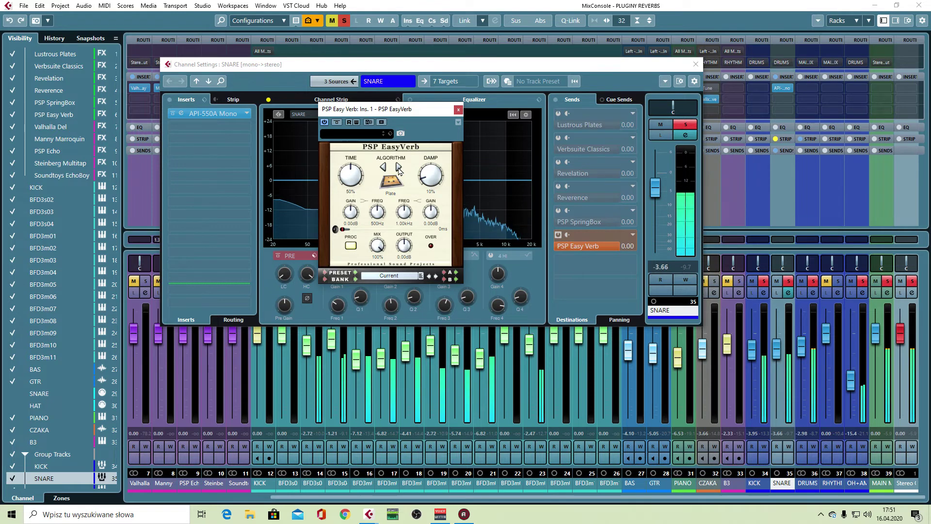
left_click(399, 169)
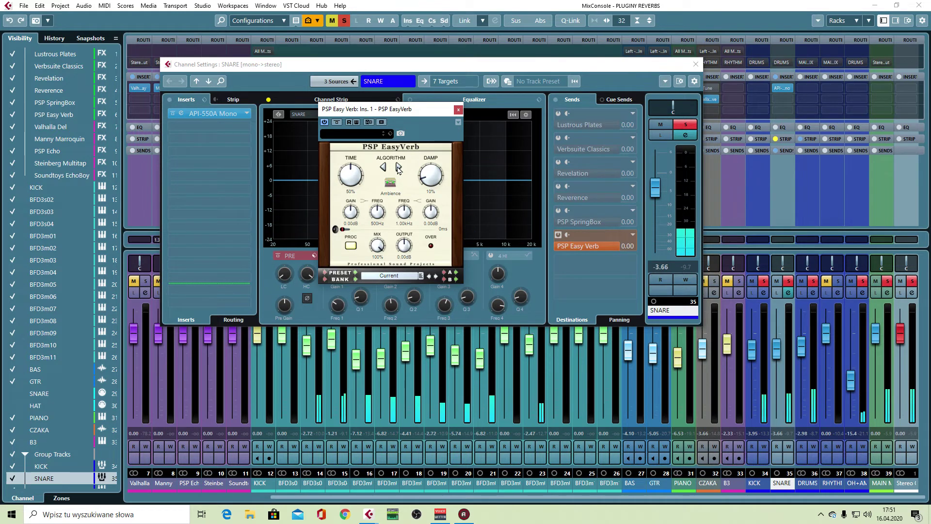
left_click(399, 168)
left_click(399, 168)
left_click(398, 168)
left_click(399, 167)
left_click(399, 168)
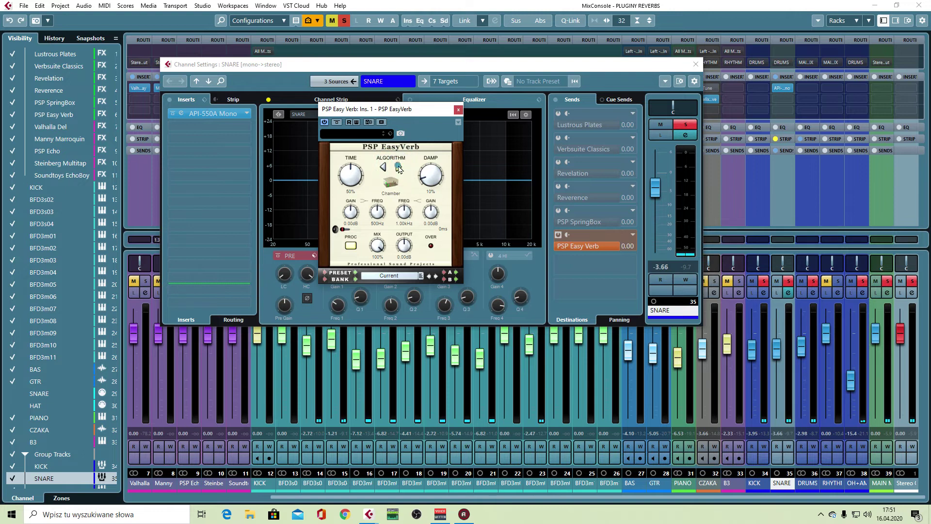
left_click(399, 168)
left_click(398, 168)
left_click(384, 168)
left_click(399, 168)
left_click(399, 168)
left_click(398, 168)
left_click(398, 168)
left_click(399, 168)
left_click(398, 168)
left_click(399, 168)
left_click(399, 168)
left_click(383, 167)
Set EasyVerb's Time to 72% and Damp to 45% while using the Ambience algorithm.
key("space")
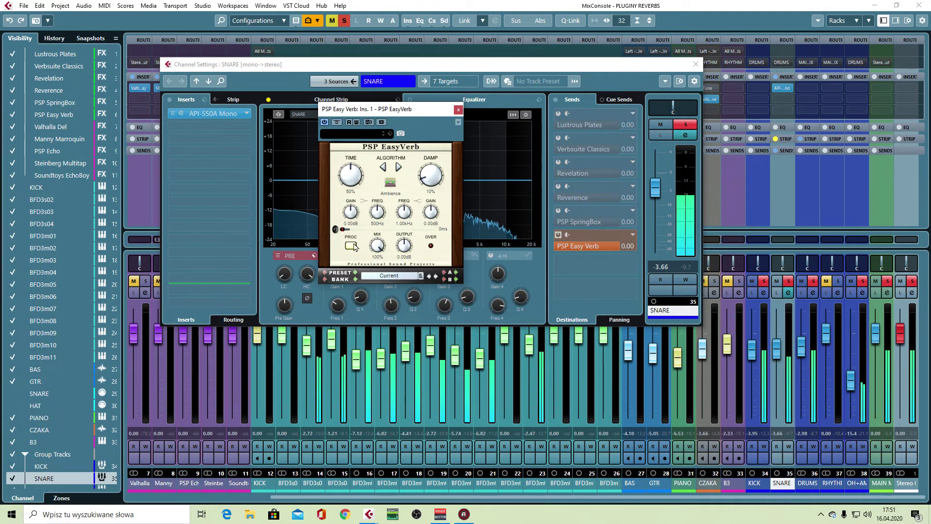
left_click_drag(351, 180, 349, 163)
left_click_drag(433, 174, 434, 144)
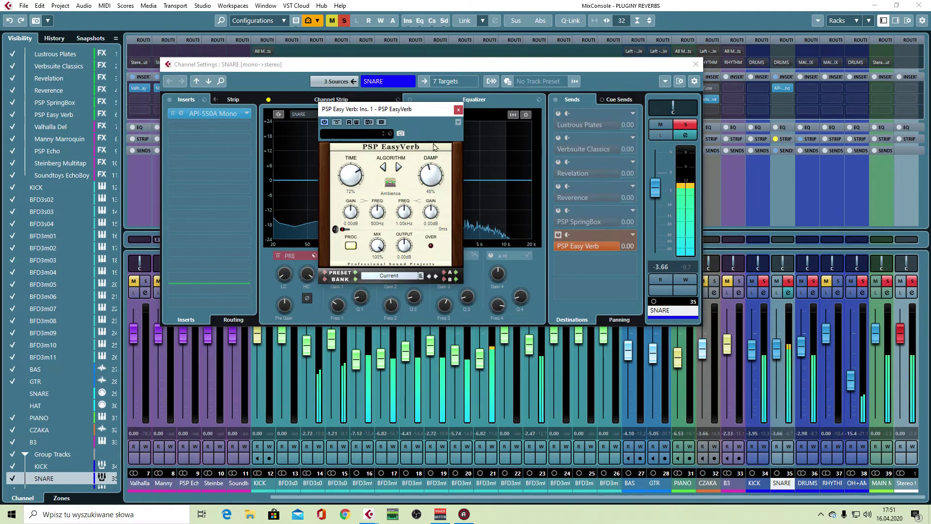
Switch the EasyVerb algorithm from Ambience to Hall.
left_click(398, 169)
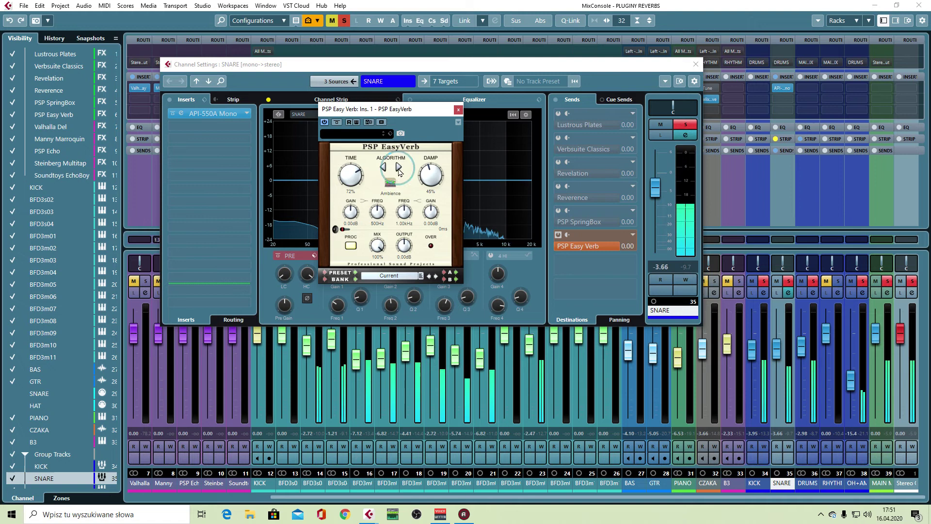
left_click(398, 169)
left_click(399, 169)
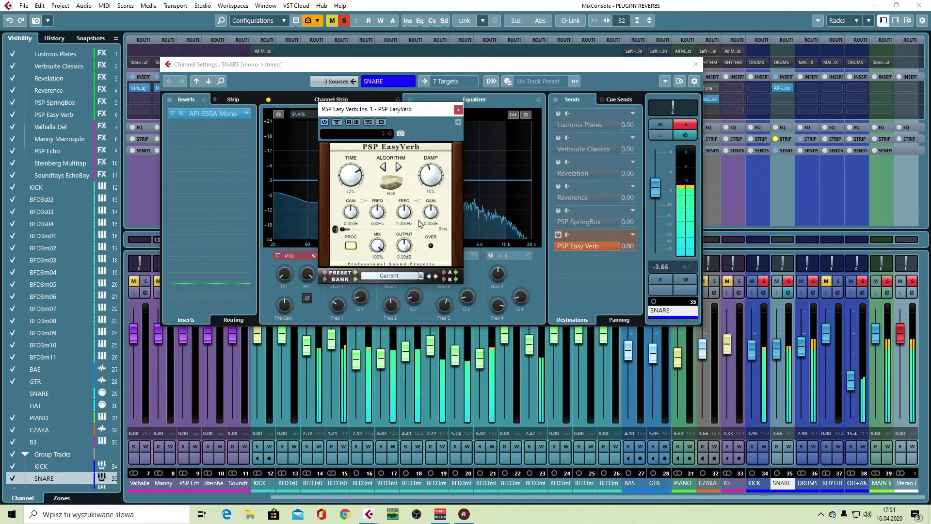
Set EasyVerb's Time to 67% and its high EQ band to 3.22 kHz with 2.47 dB of gain.
left_click_drag(355, 177, 355, 182)
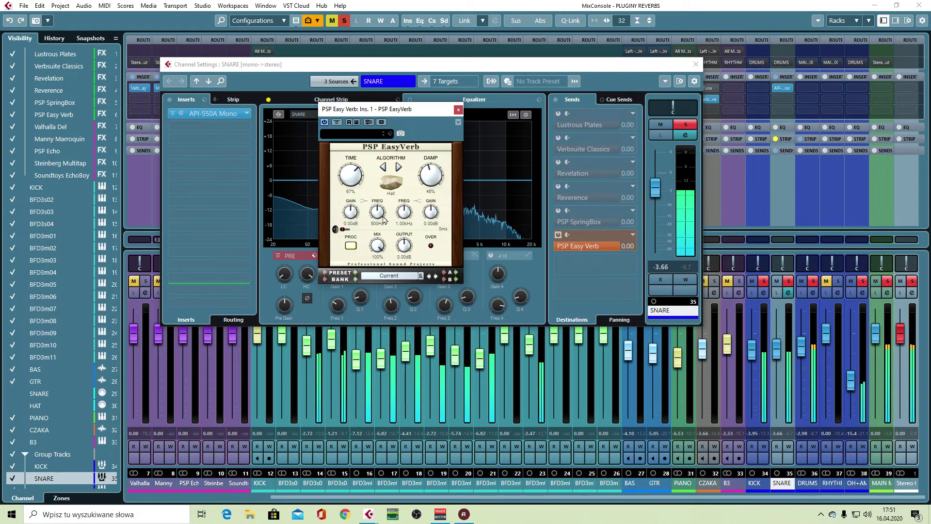
left_click_drag(405, 212, 433, 199)
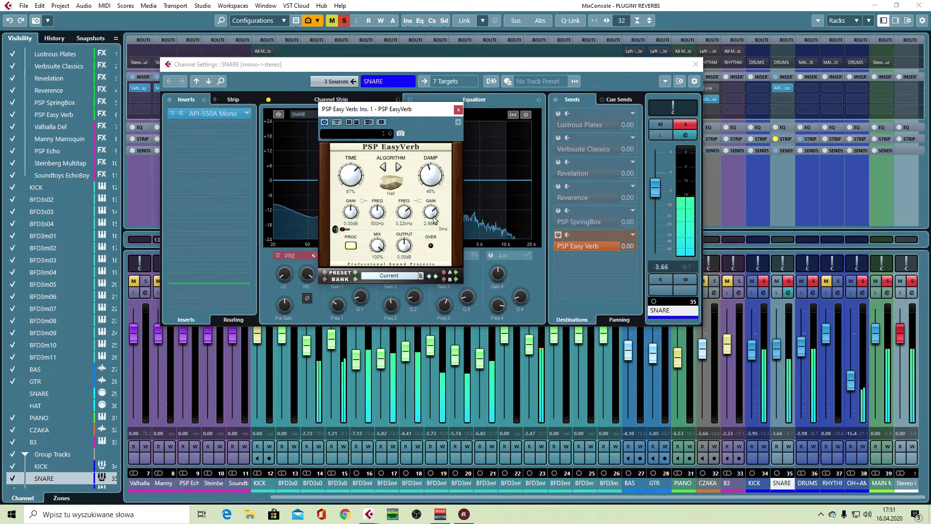
left_click_drag(434, 220, 434, 223)
Try a 191 ms pre-delay in EasyVerb on the snare, and return it to 0 ms.
left_click_drag(348, 232, 385, 233)
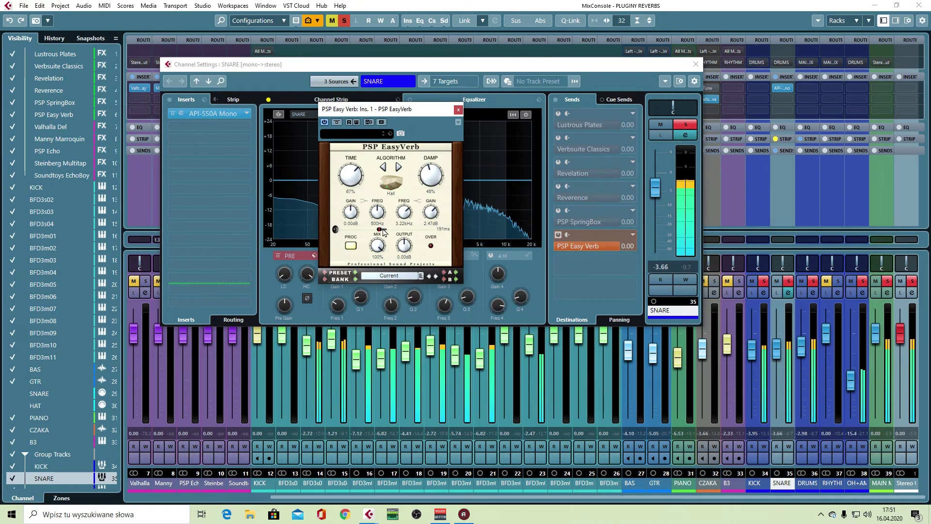
left_click_drag(382, 231, 341, 231)
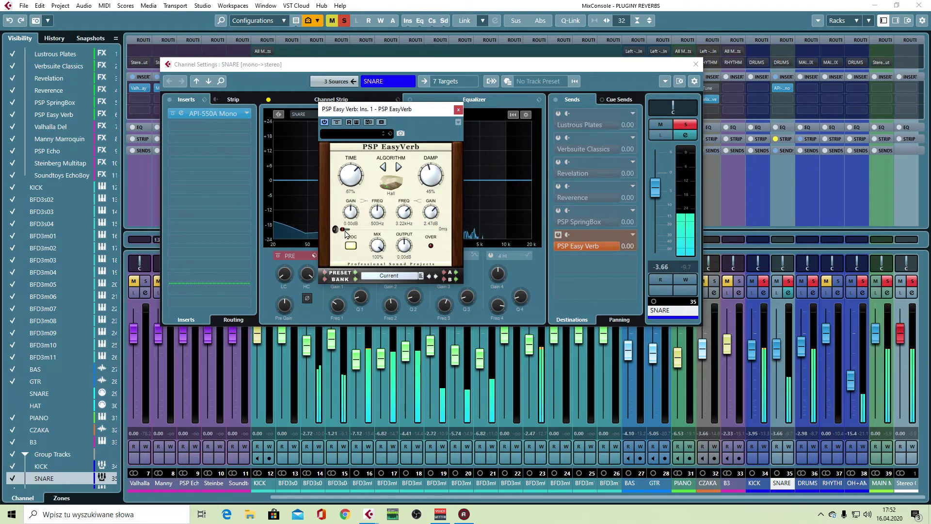
right_click(577, 250)
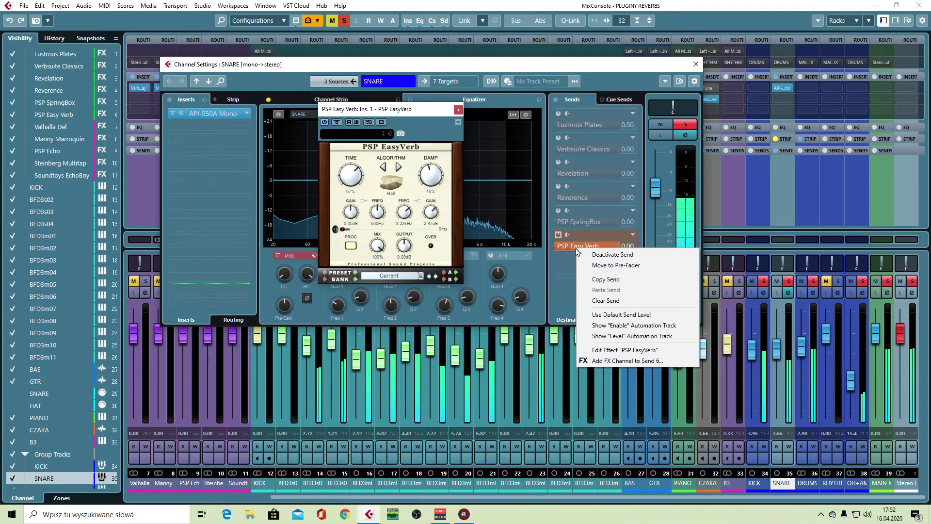
mouse_move(342, 230)
left_mouse_down()
mouse_move(417, 231)
mouse_move(341, 231)
left_mouse_up()
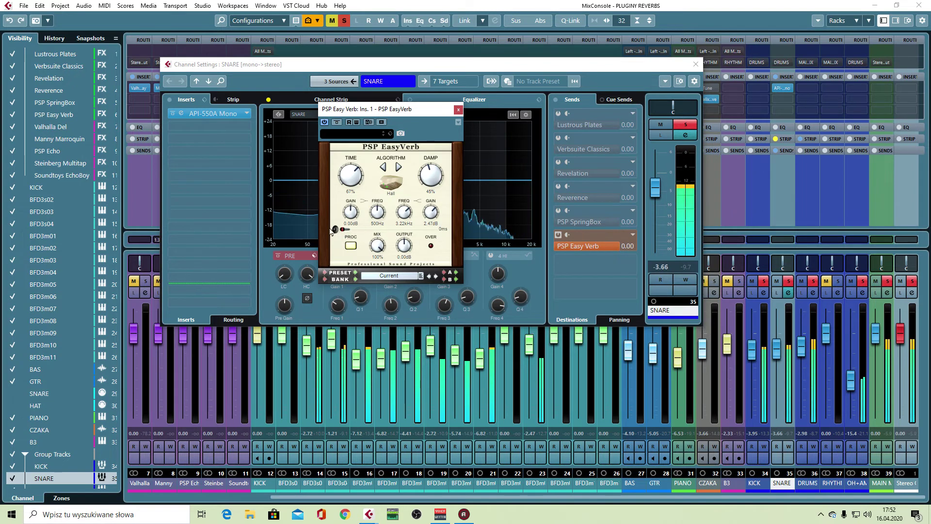
Audition EasyVerb's Plate, Ambience and Club algorithms on the snare, select Spring, and close the plugin.
left_click(398, 167)
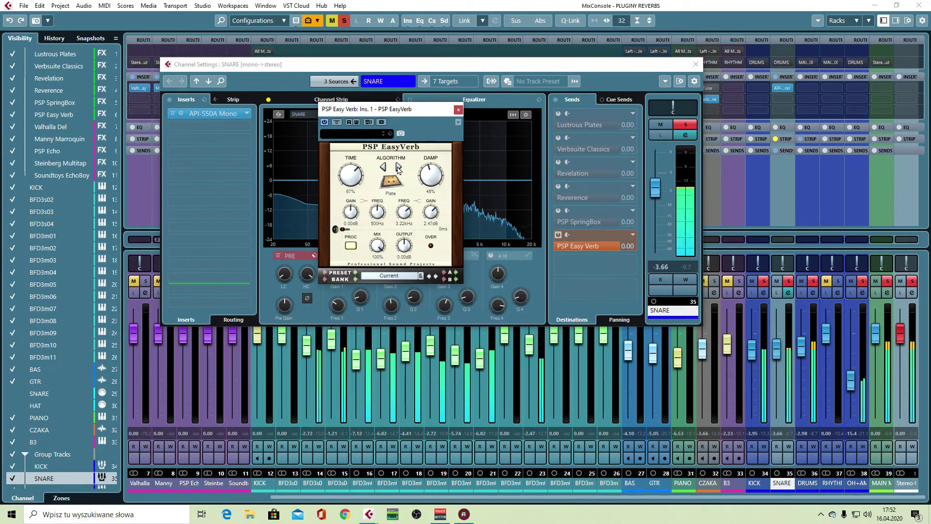
left_click(383, 167)
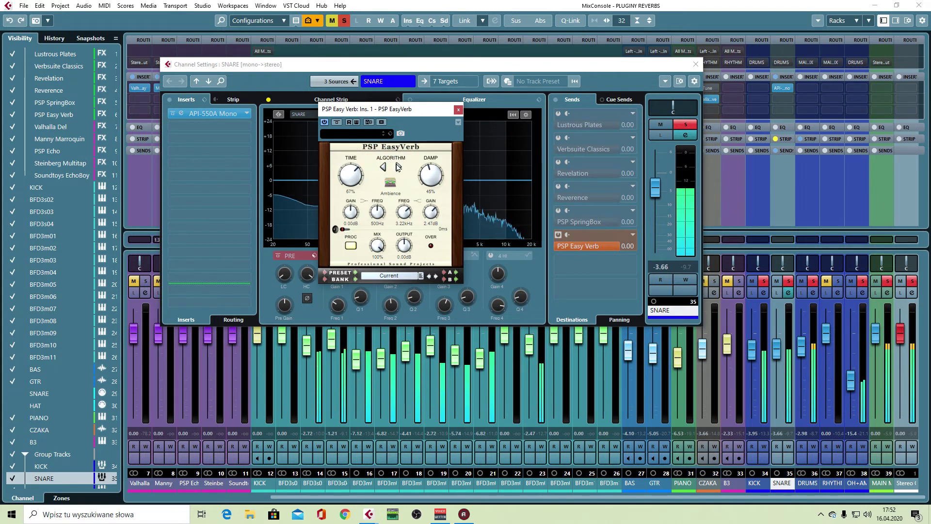
left_click(398, 167)
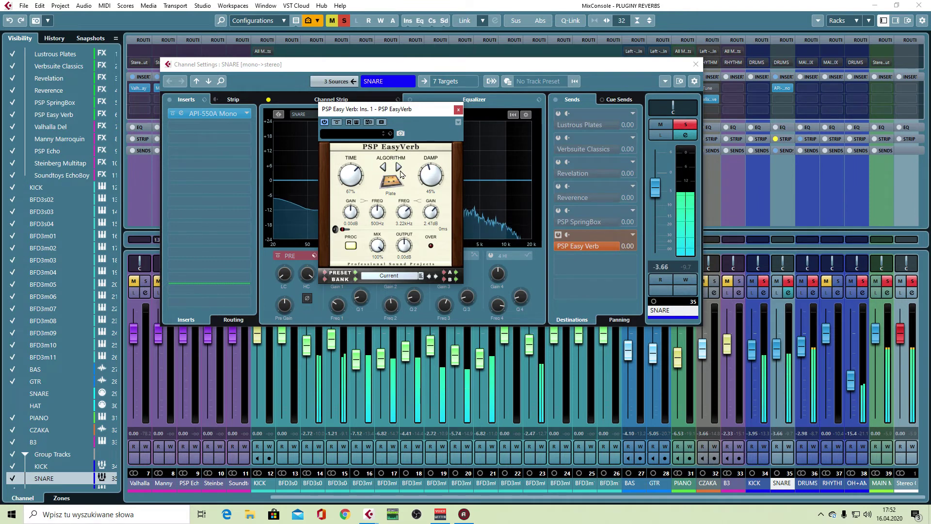
left_click(398, 167)
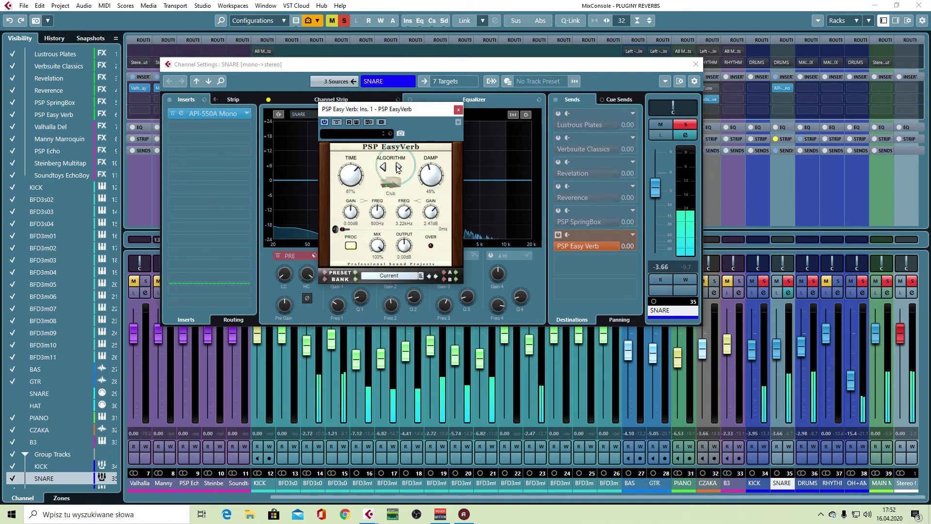
left_click(399, 167)
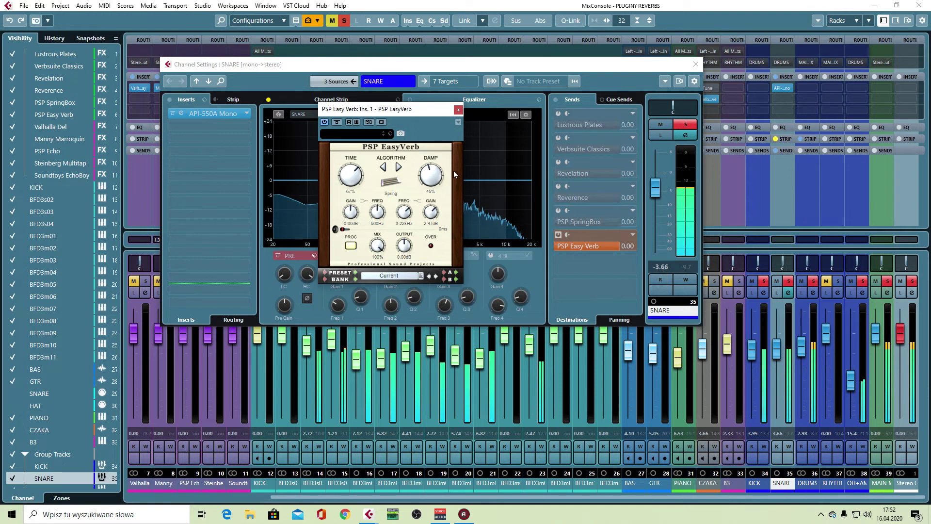
left_click(459, 110)
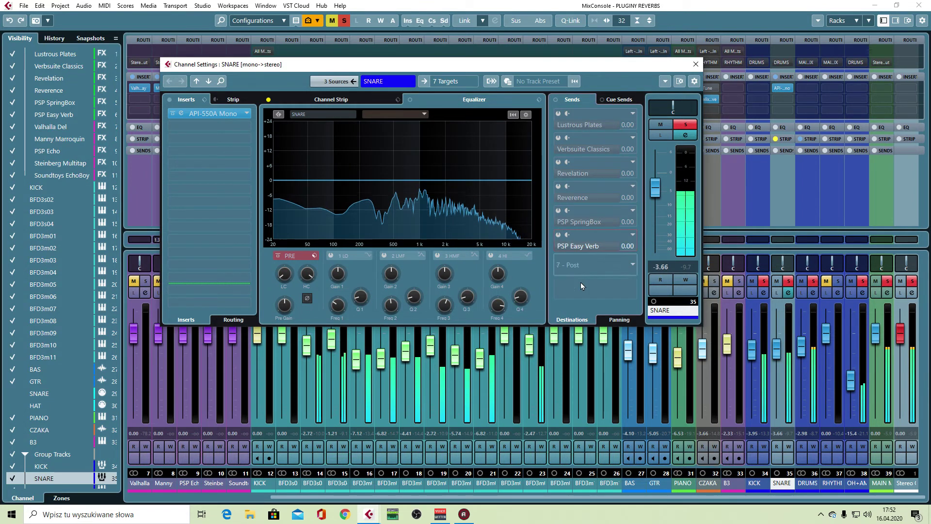
Turn off the snare solo and lower the Stereo Out fader to about -6.51 dB.
left_click(913, 281)
left_click_drag(900, 340, 899, 365)
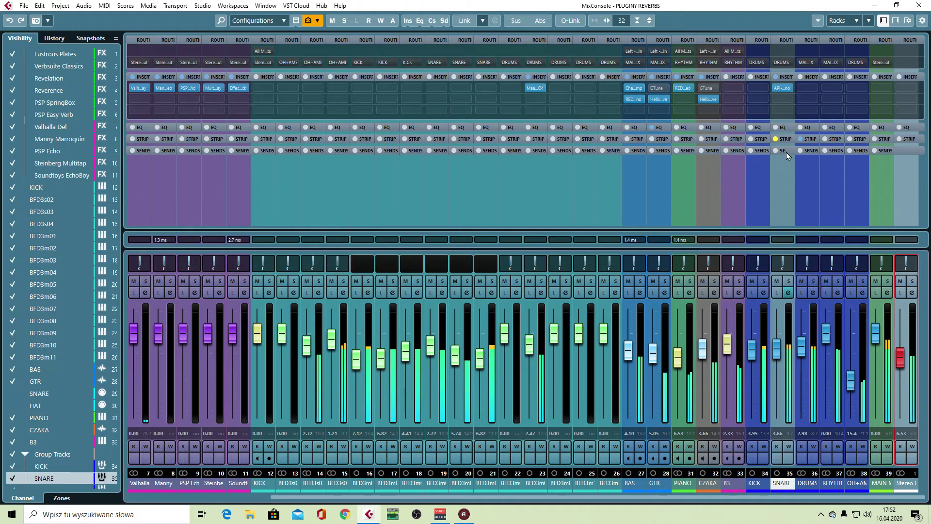
left_click(787, 294)
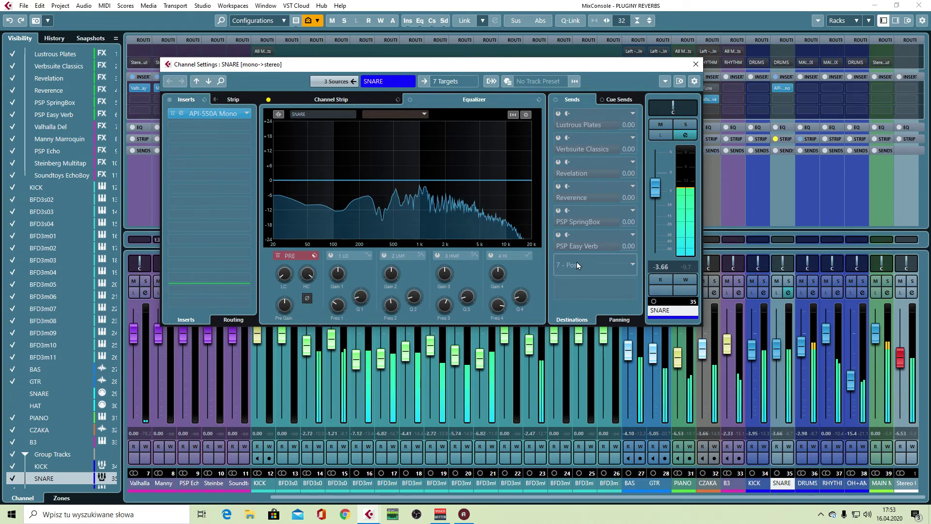
left_click(224, 123)
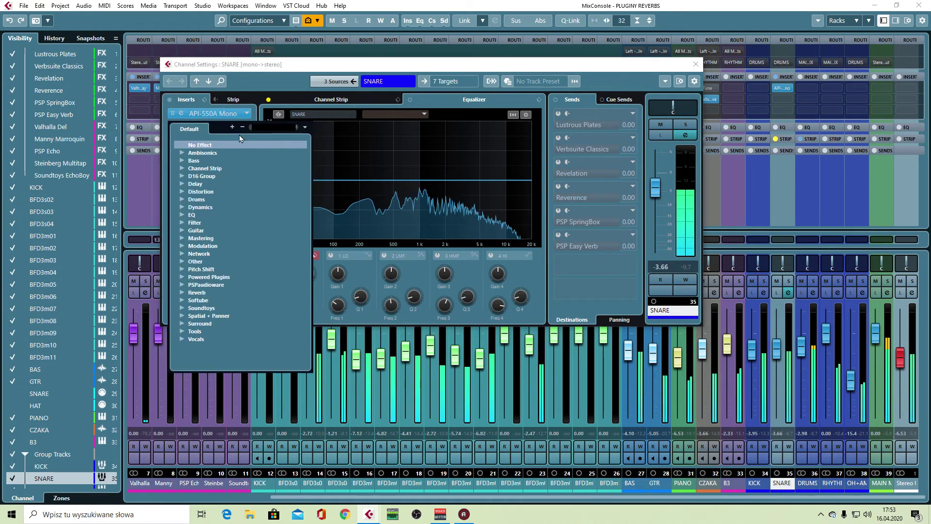
type("b")
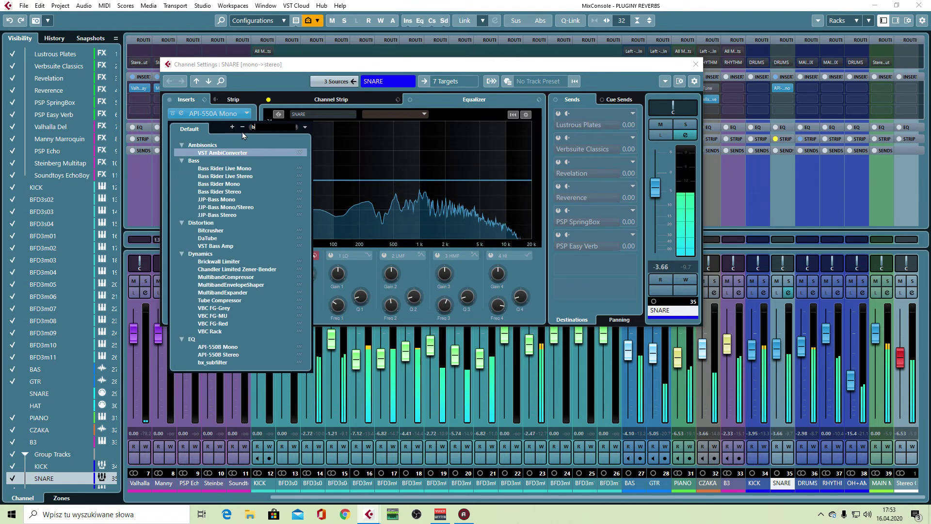
type("la")
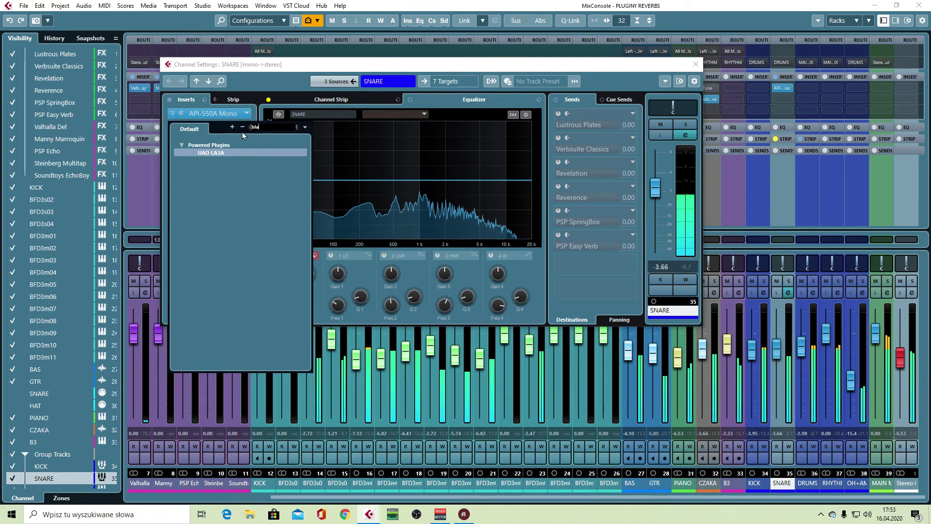
key("BackSpace")
key("BackSpace")
key("BackSpace")
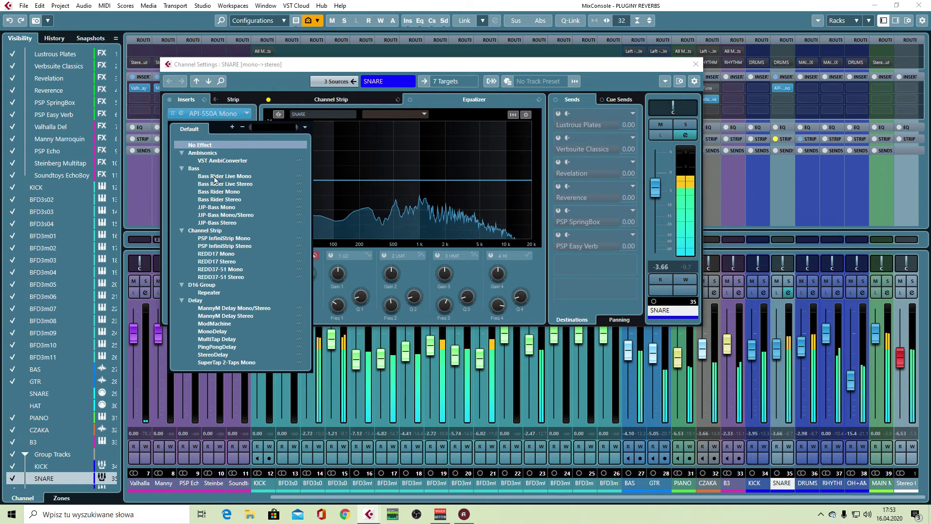
left_click(632, 65)
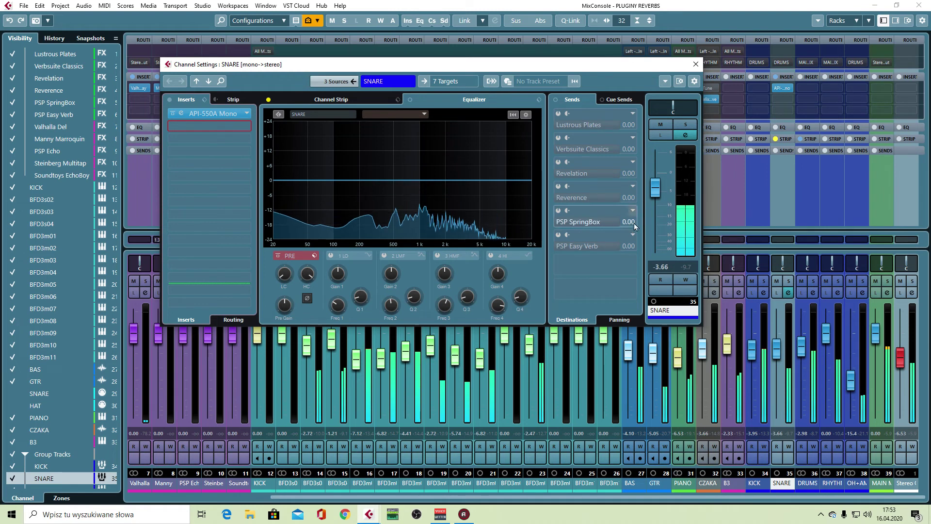
Raise the Stereo Out fader to about -4.25 dB and open the Chandler Limited Germanium Comp on the BAS channel.
left_click_drag(902, 366, 904, 359)
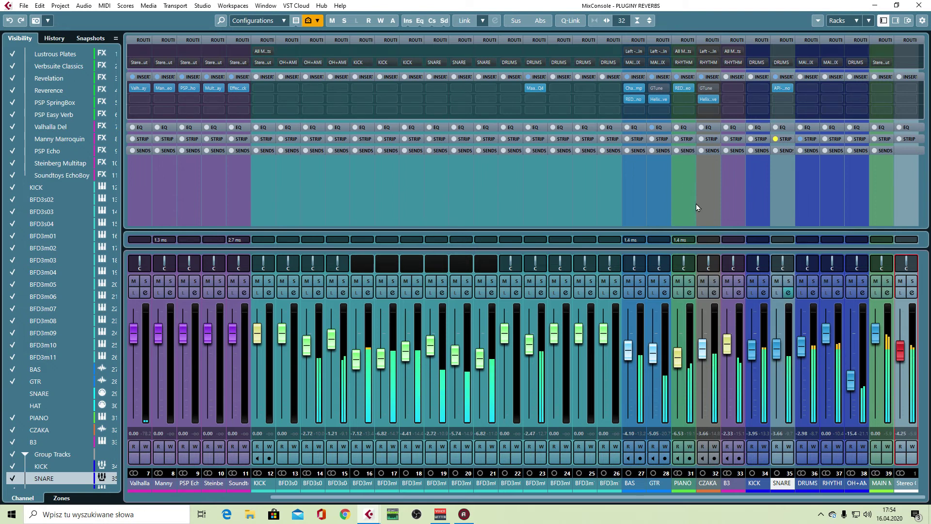
left_click(634, 88)
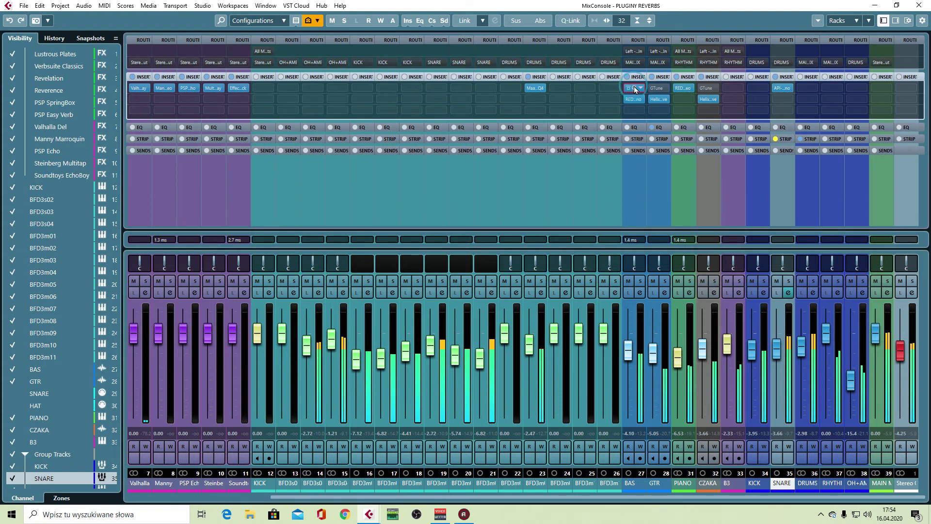
left_click(633, 87)
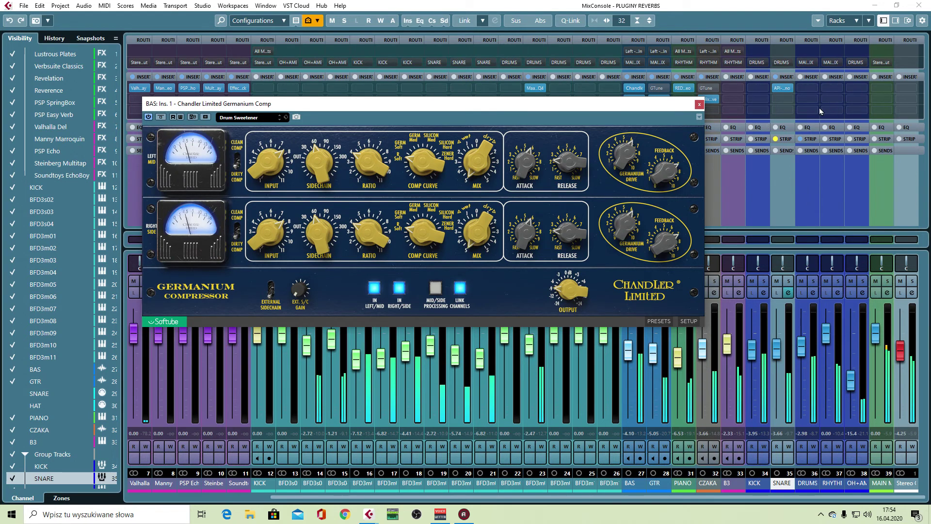
Insert the Softube Chandler Limited Germanium Comp in the first insert slot of the DRUMS group.
left_click(814, 88)
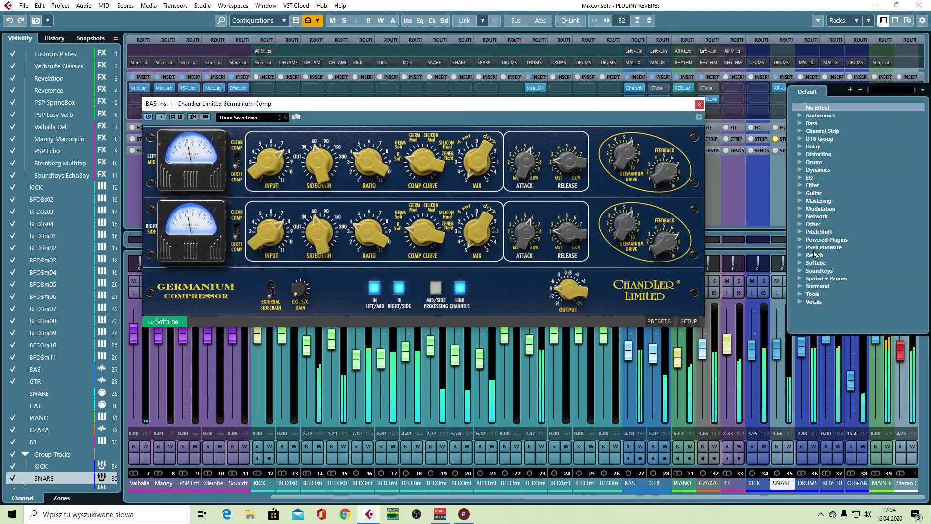
left_click(900, 354)
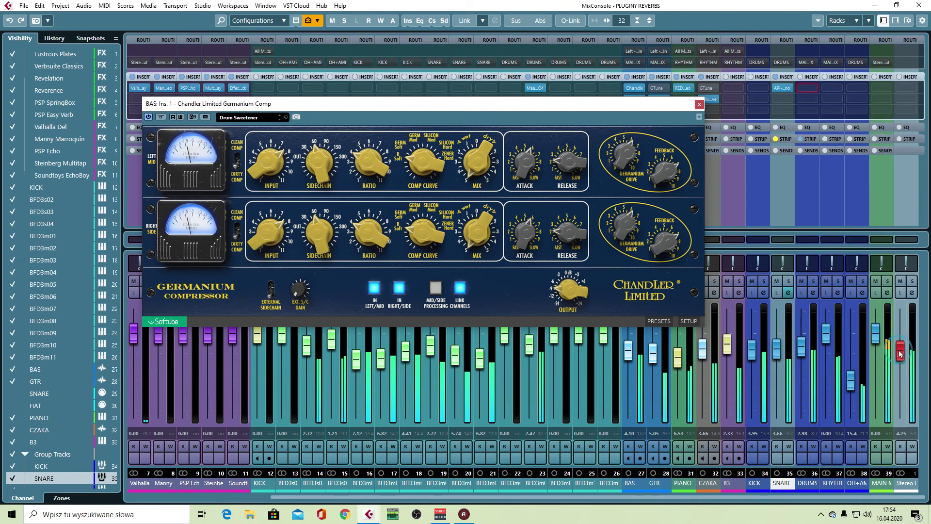
left_click(814, 89)
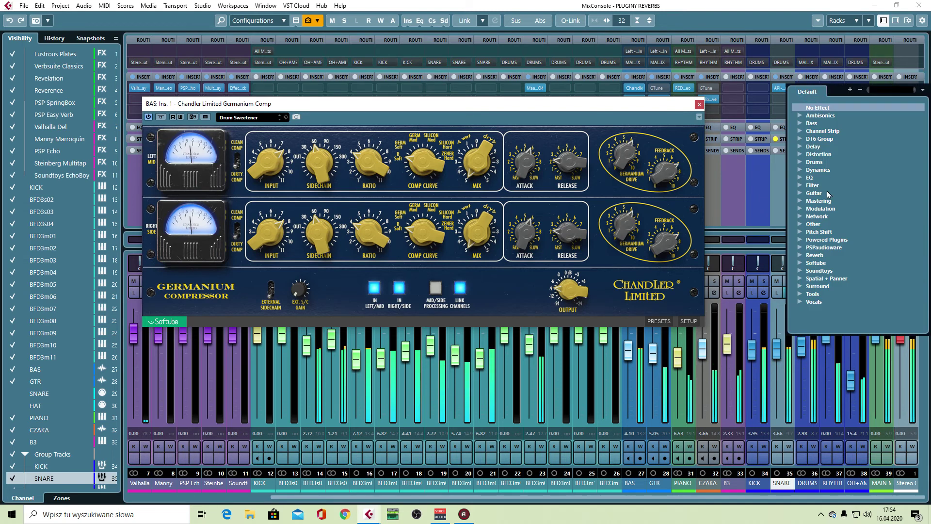
left_click(800, 263)
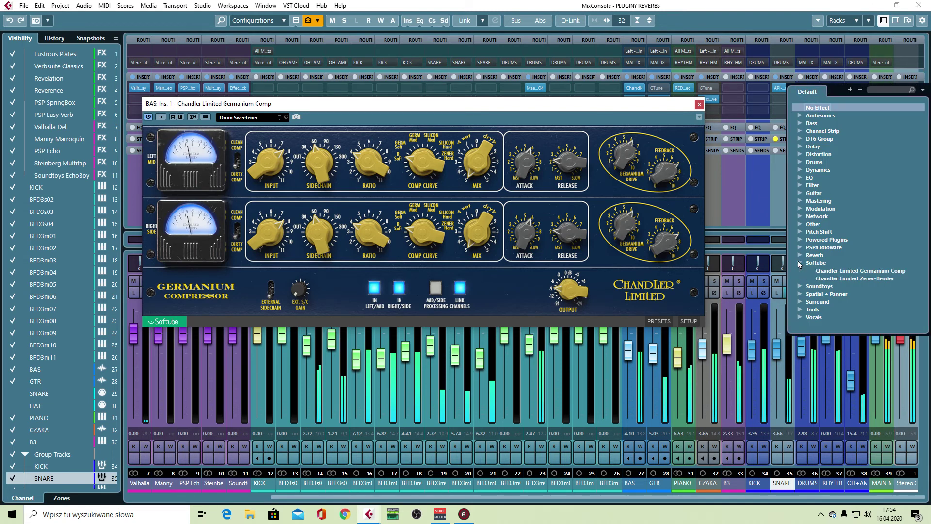
left_click(844, 271)
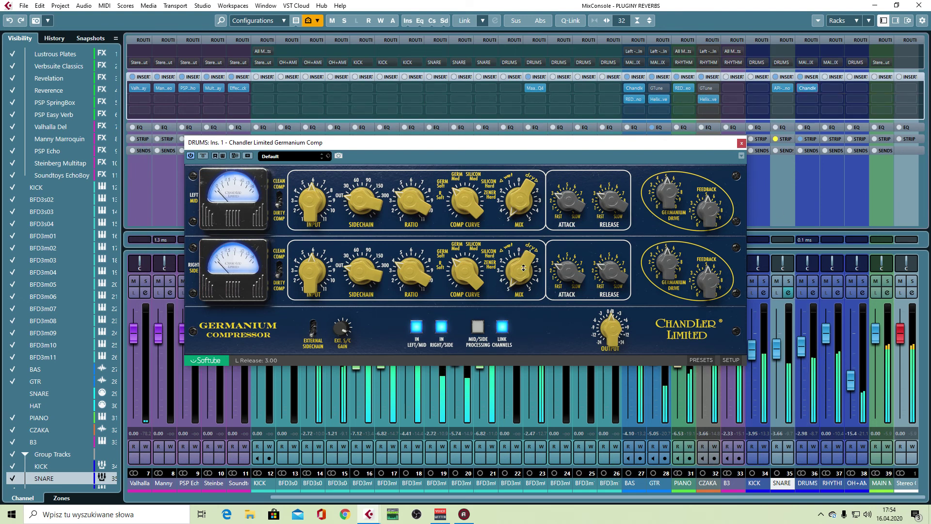
Load the Drum Sweetener preset with about -9.75 dB output on the DRUMS compressor, and compare it with the inserts bypassed.
left_click(322, 158)
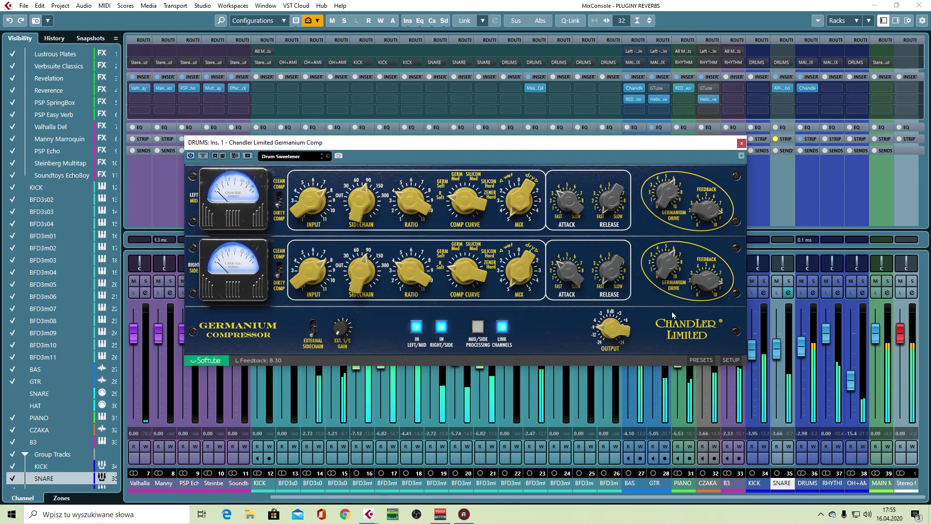
left_click_drag(611, 328, 609, 332)
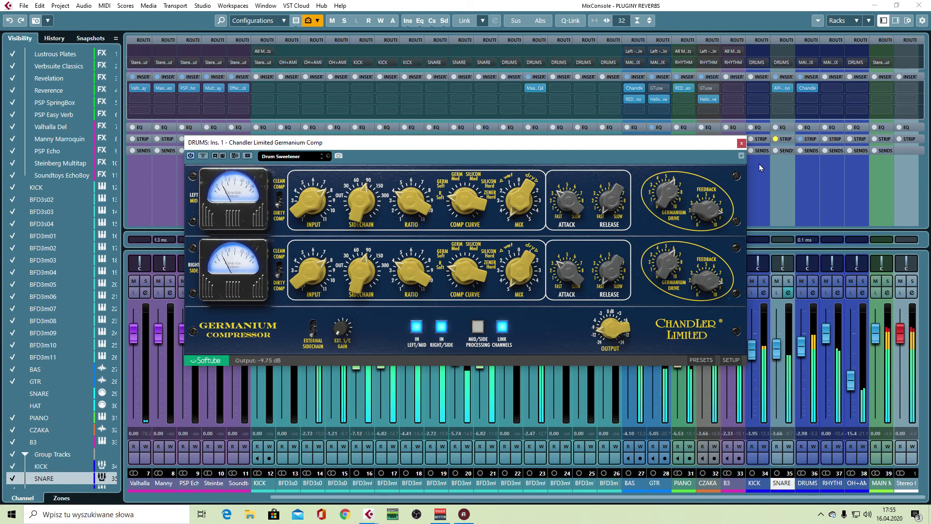
left_click(801, 77)
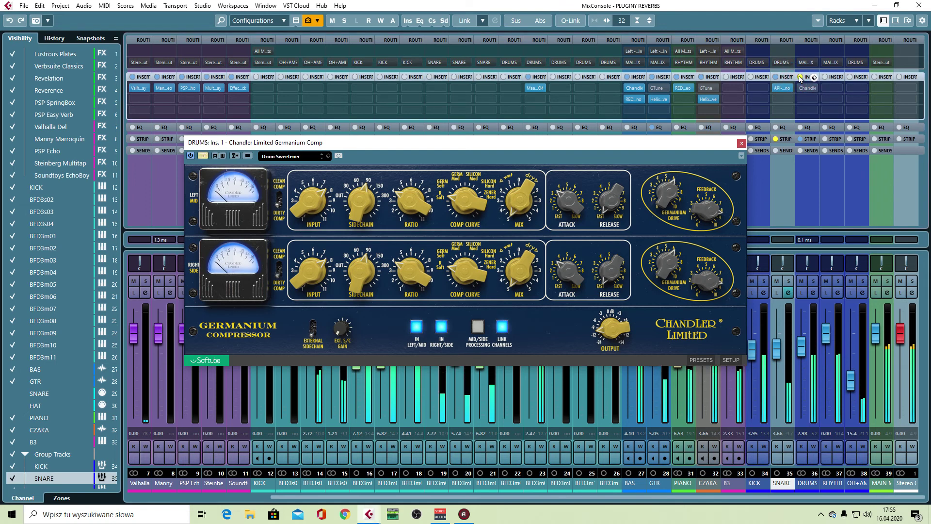
left_click(800, 77)
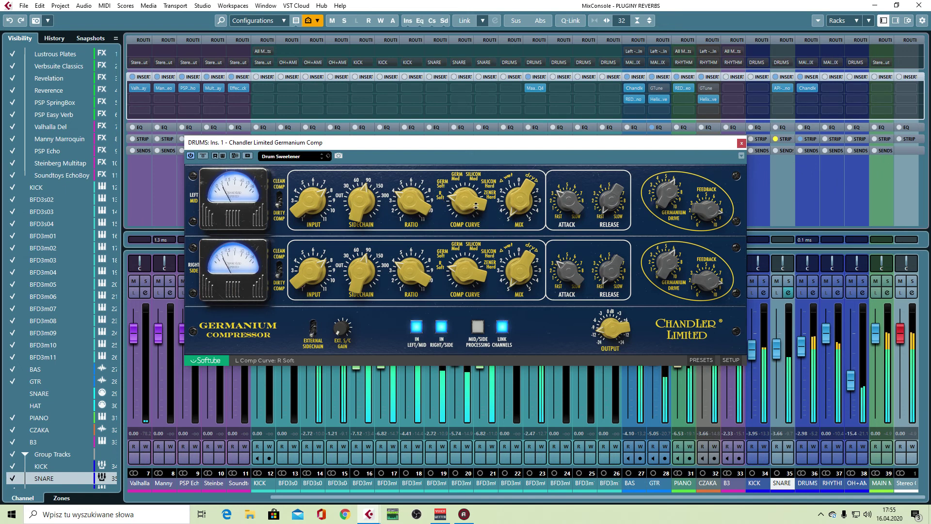
Close the compressor and the SNARE channel settings, and stop playback.
left_click(741, 143)
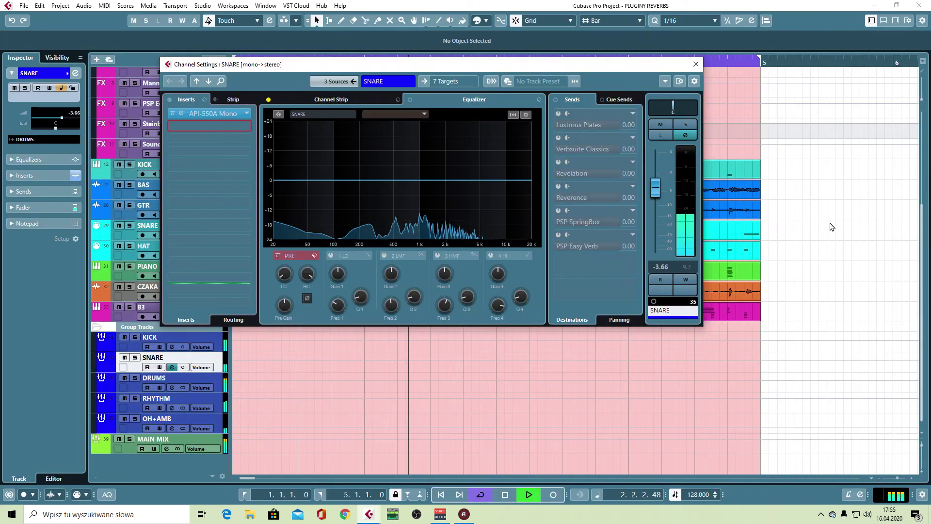
left_click(695, 63)
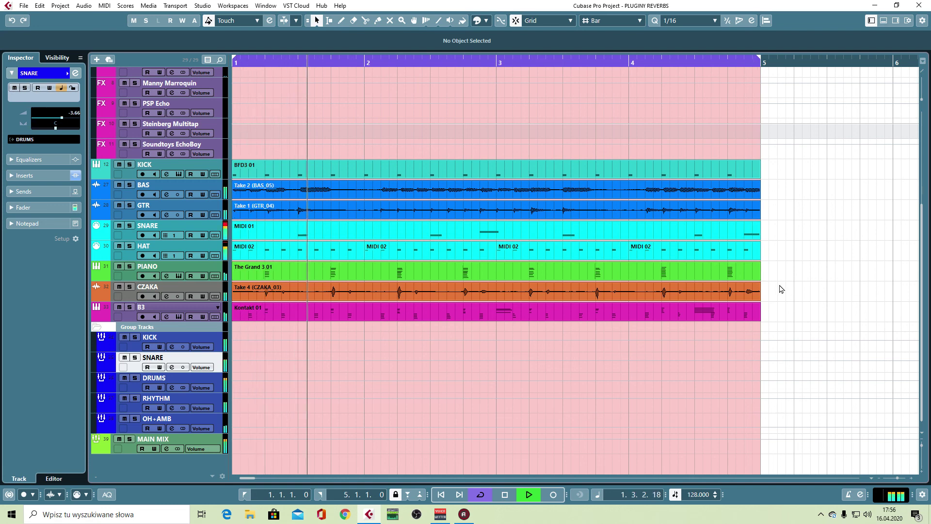
key("space")
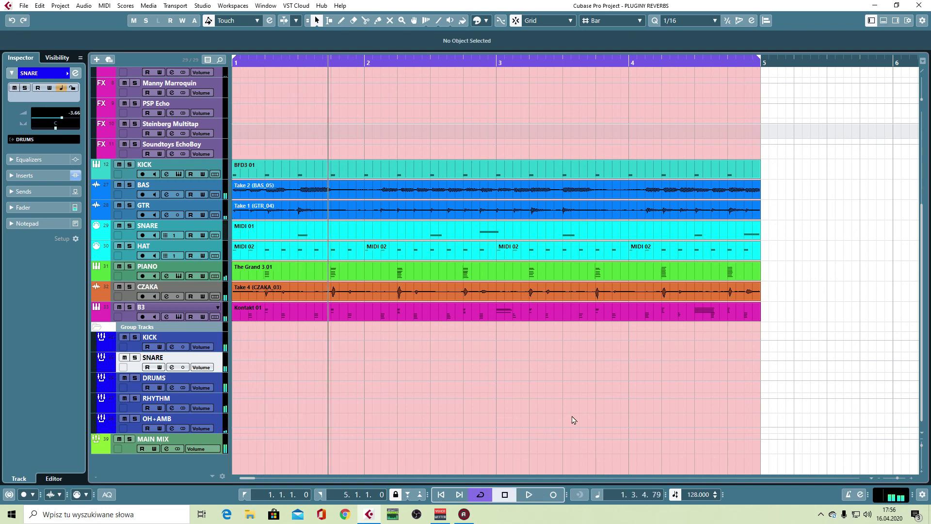